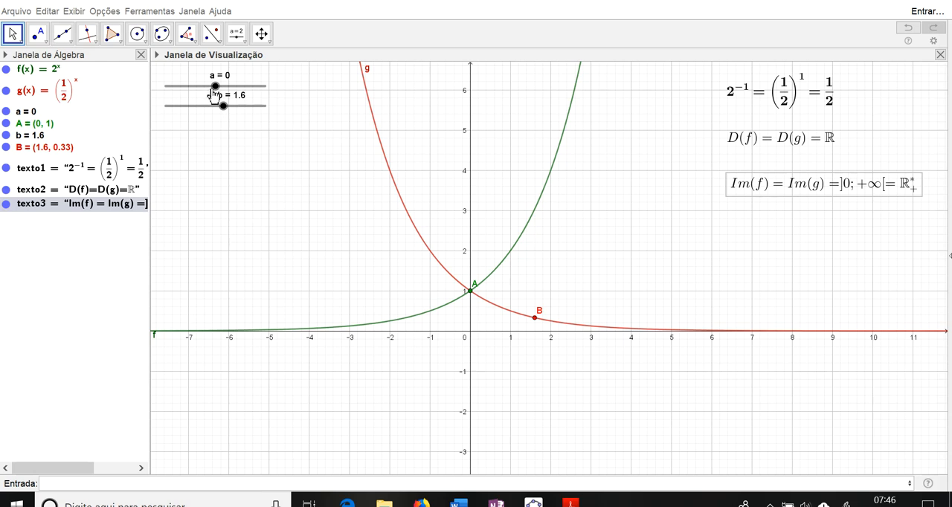
Step: Set slider a to -1.1 and create the point (0, f(0)) on the curve of f
drag(216, 87, 210, 87)
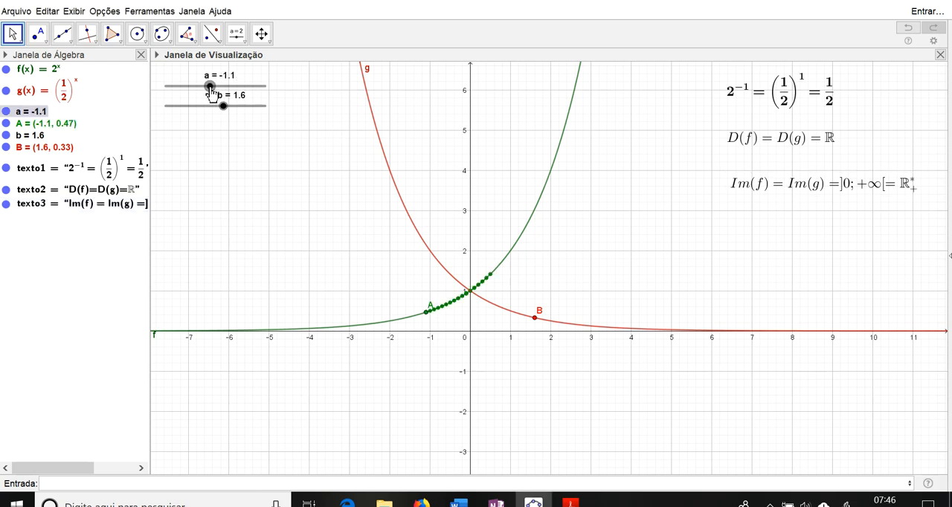
click(63, 484)
text((0,f()
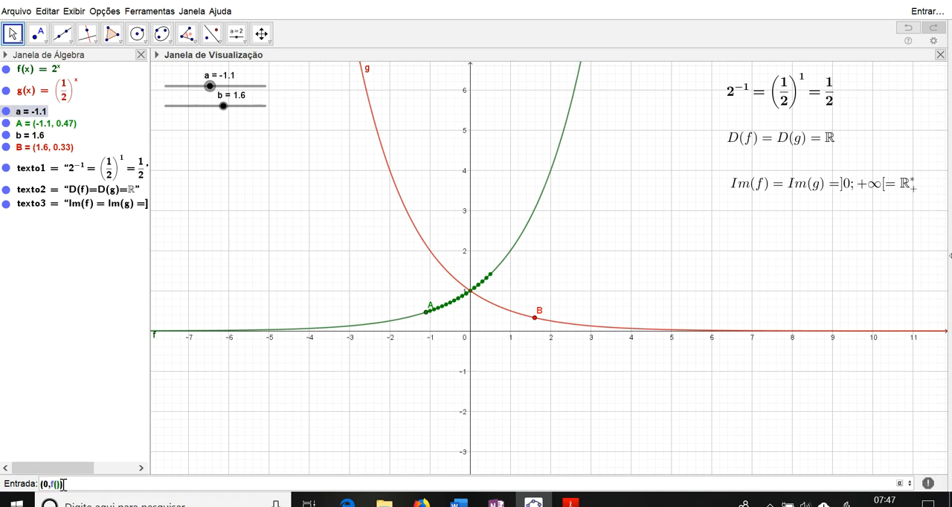
text(0)
key(Return)
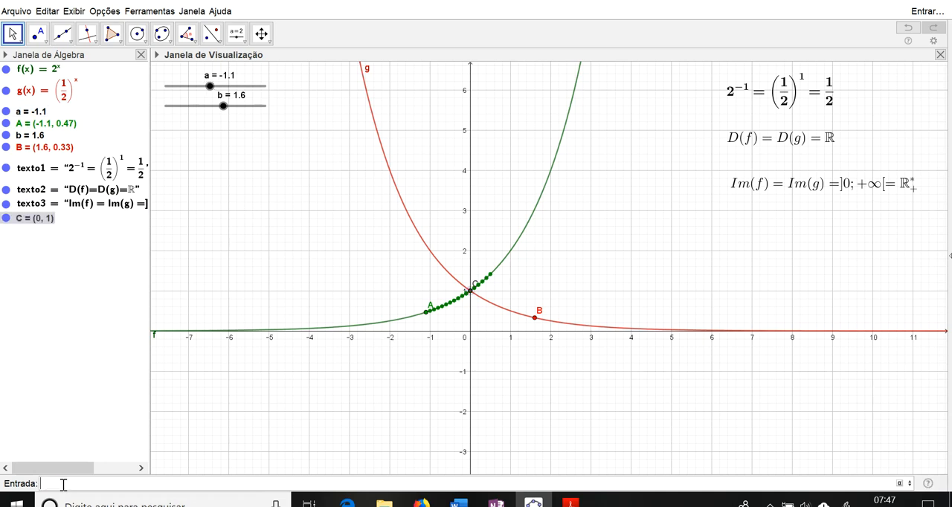
Step: Create the point (0, g(0)) on the curve of g
scroll(515, 255, down, 1)
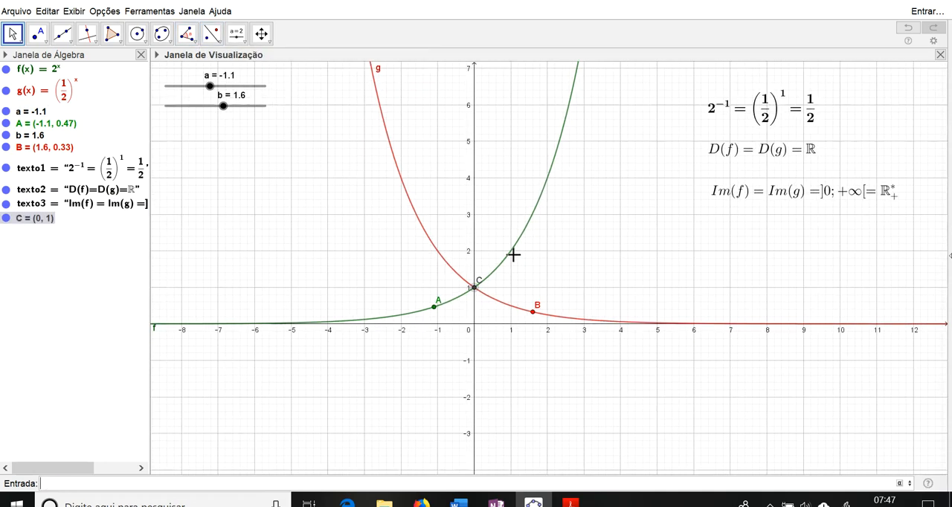
scroll(531, 289, up, 1)
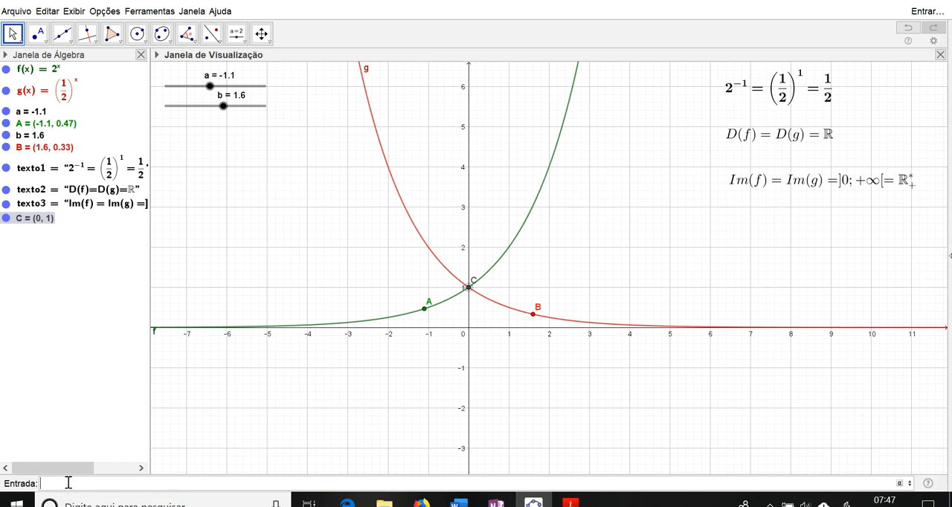
text((0,g(0)
key(Return)
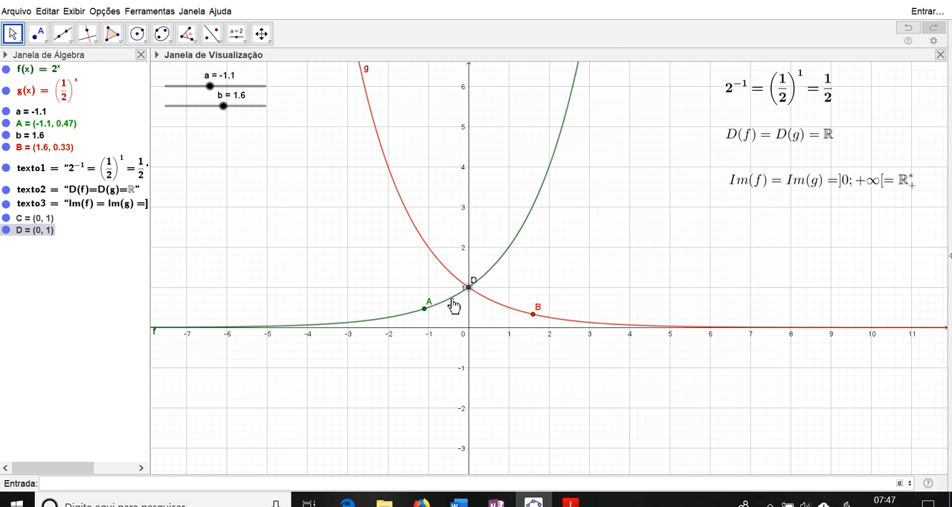
Step: Hide function g, sliders a and b, points A and B, and the text object texto1
click(61, 69)
click(59, 69)
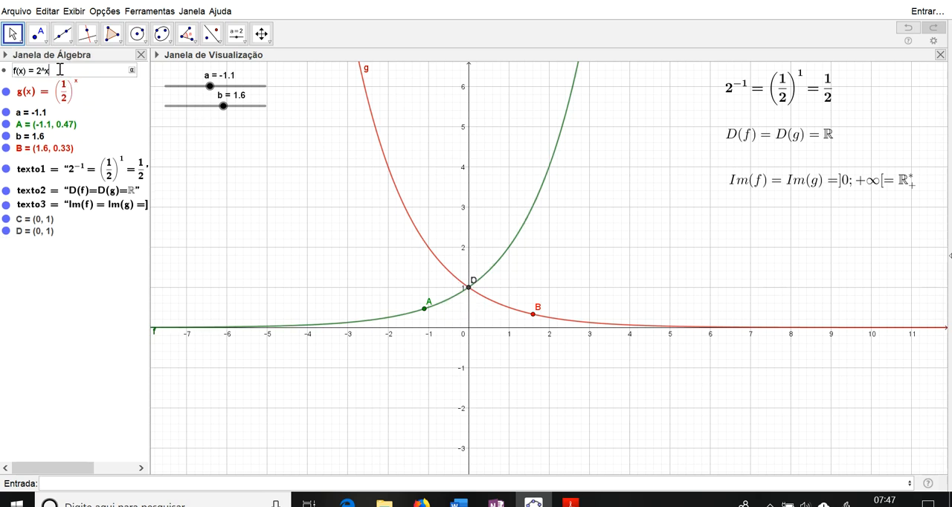
click(6, 90)
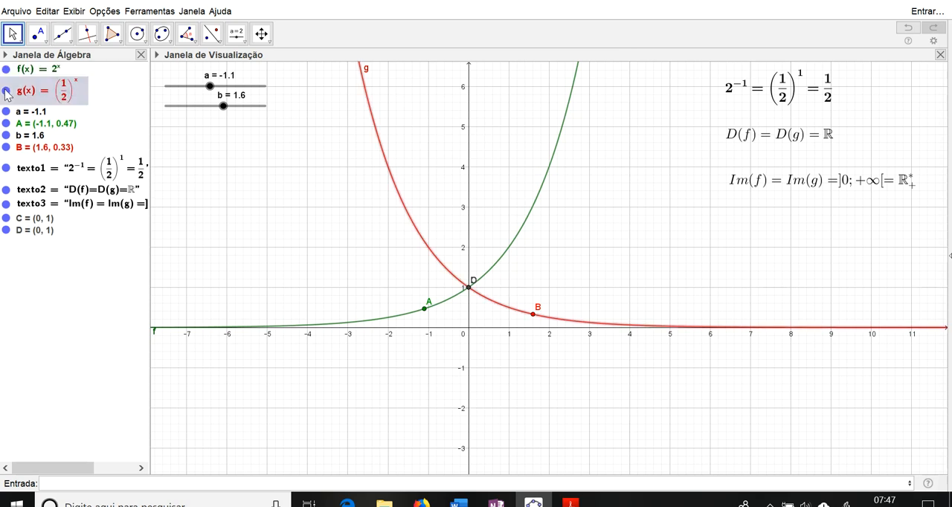
click(6, 111)
click(6, 124)
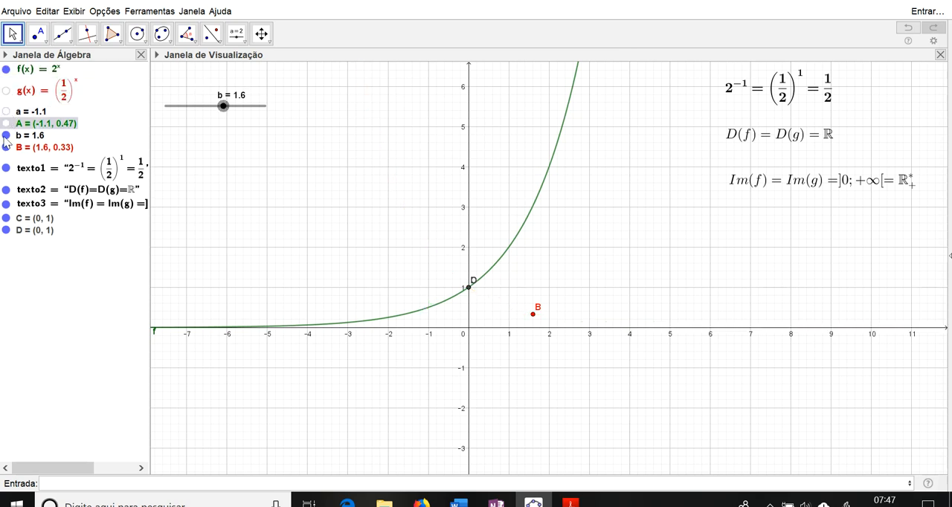
click(6, 135)
click(6, 147)
click(5, 168)
click(6, 169)
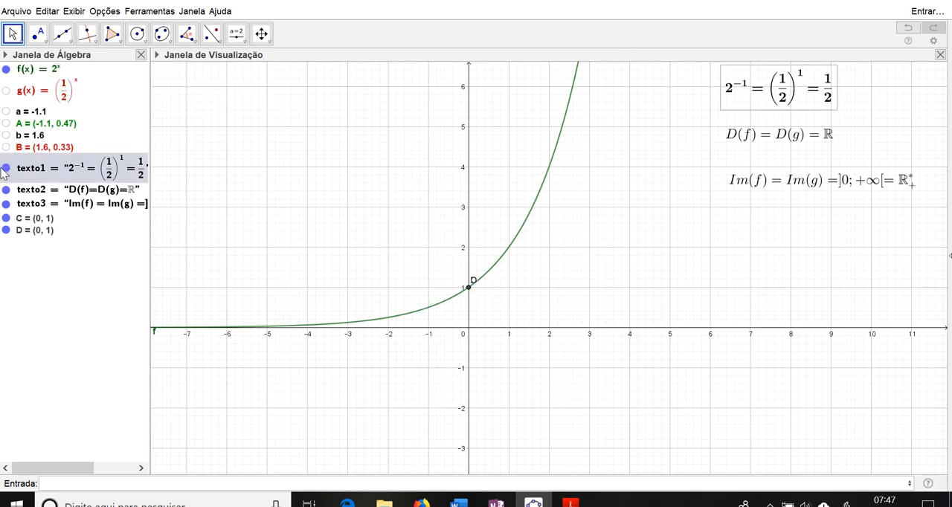
click(6, 168)
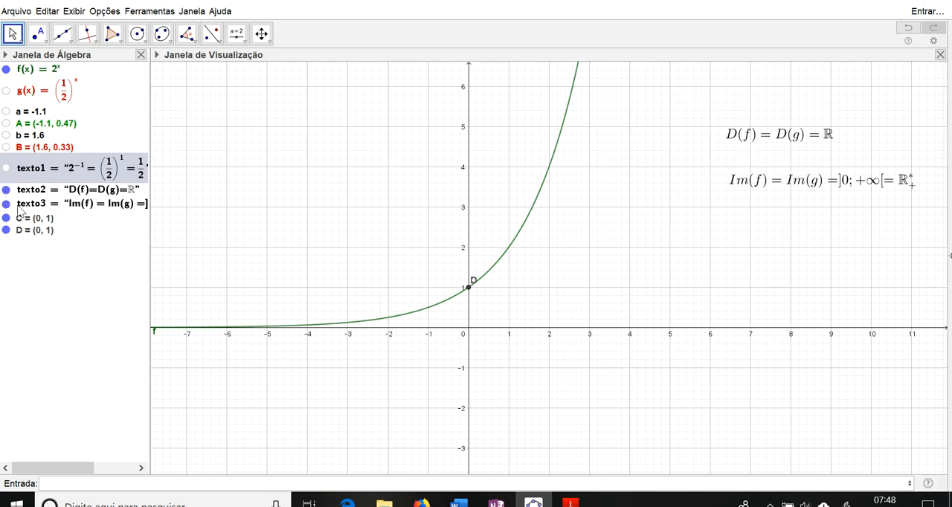
Step: Hide the duplicate point D on the y-axis while keeping point C displayed
click(7, 217)
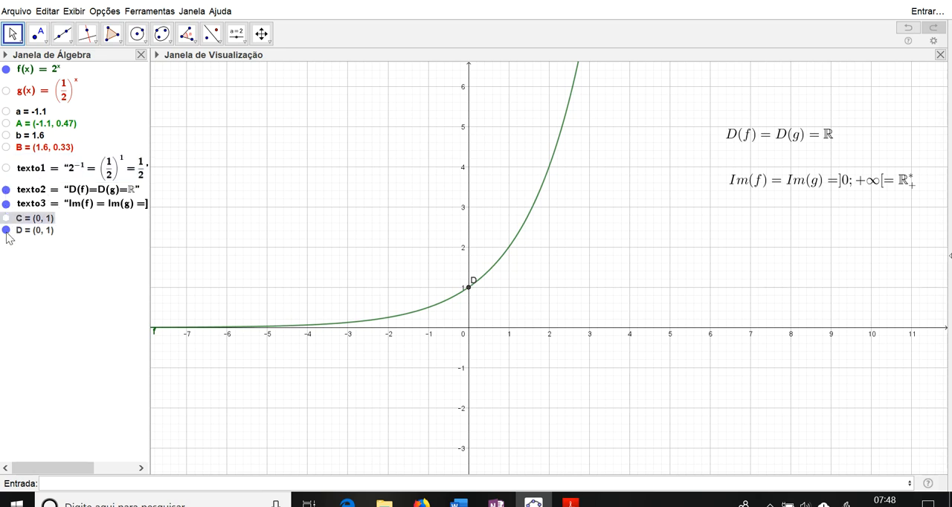
click(6, 231)
click(6, 218)
Step: Redefine the function f as f(x) = 2^x + 1
click(59, 71)
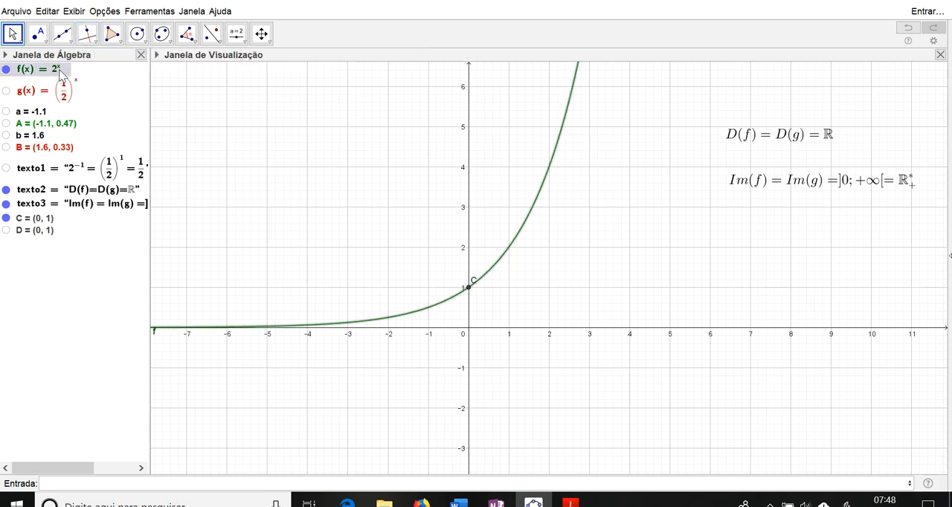
click(65, 71)
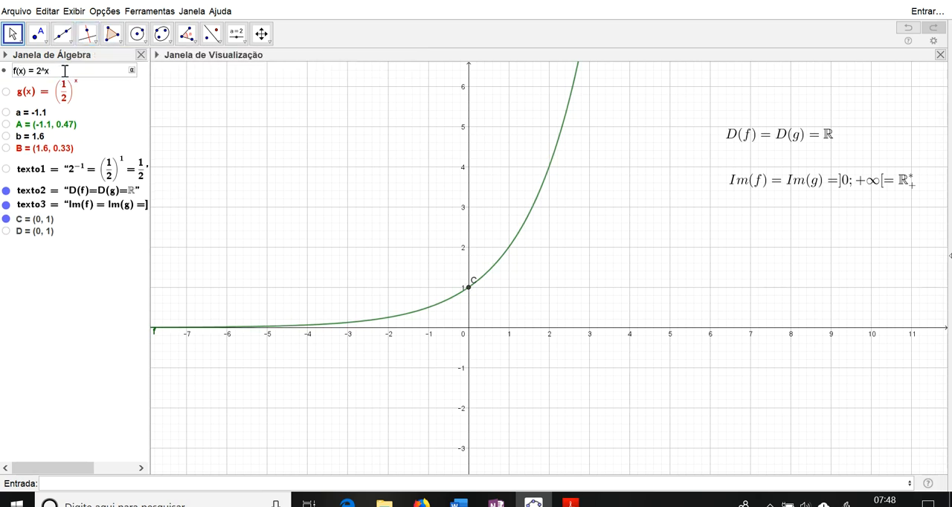
key(Return)
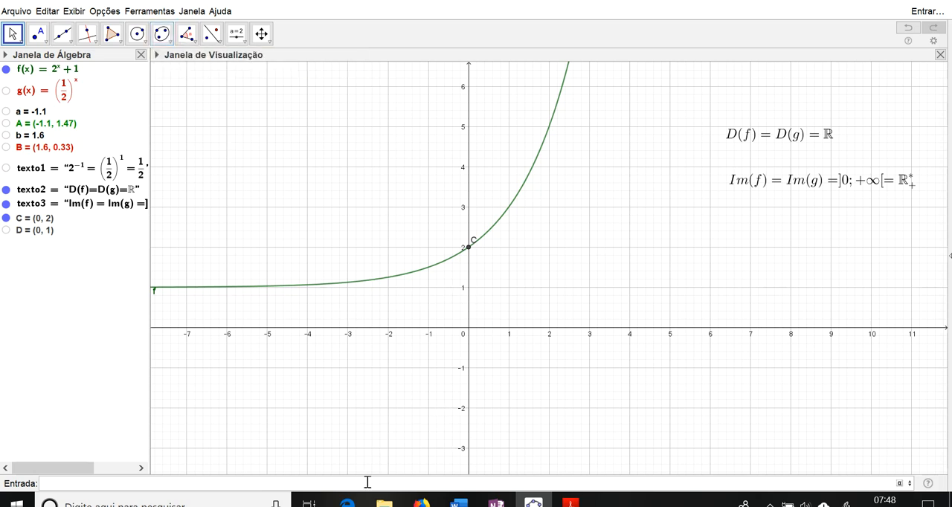
text(=)
key(BackSpace)
key(BackSpace)
click(48, 44)
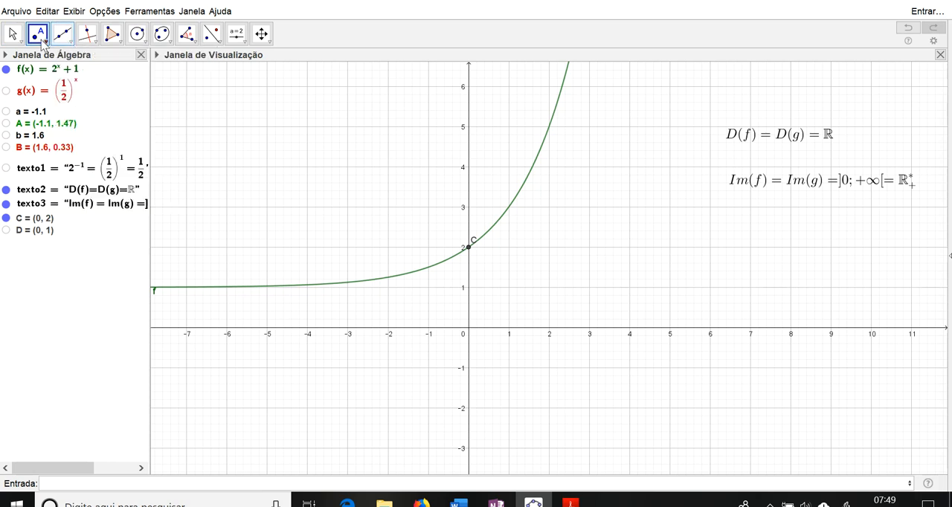
click(40, 44)
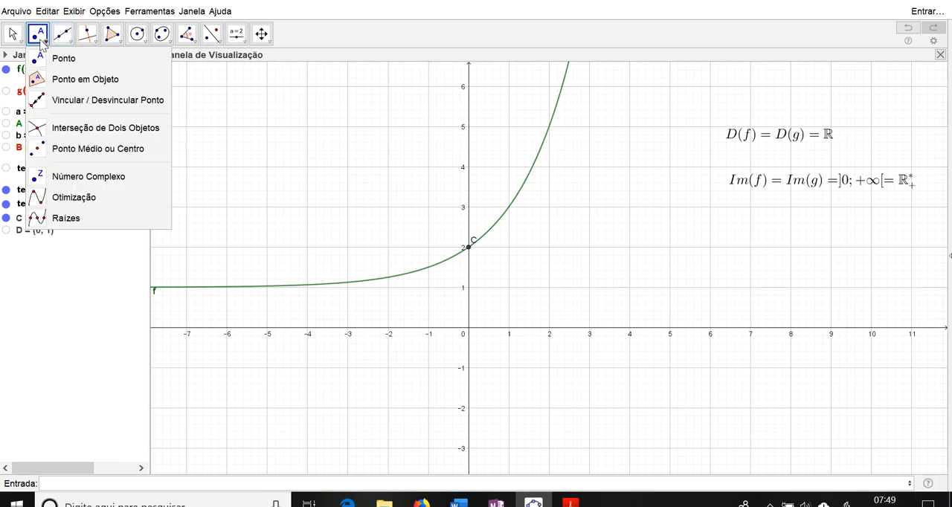
mouse_move(97, 43)
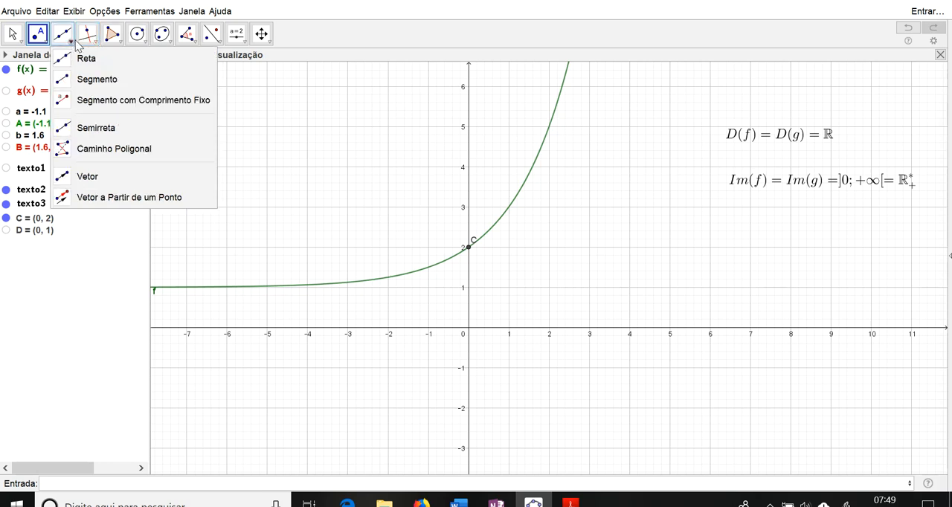
Step: Create the asymptote of the function with the command Assíntota(f)
text(assin)
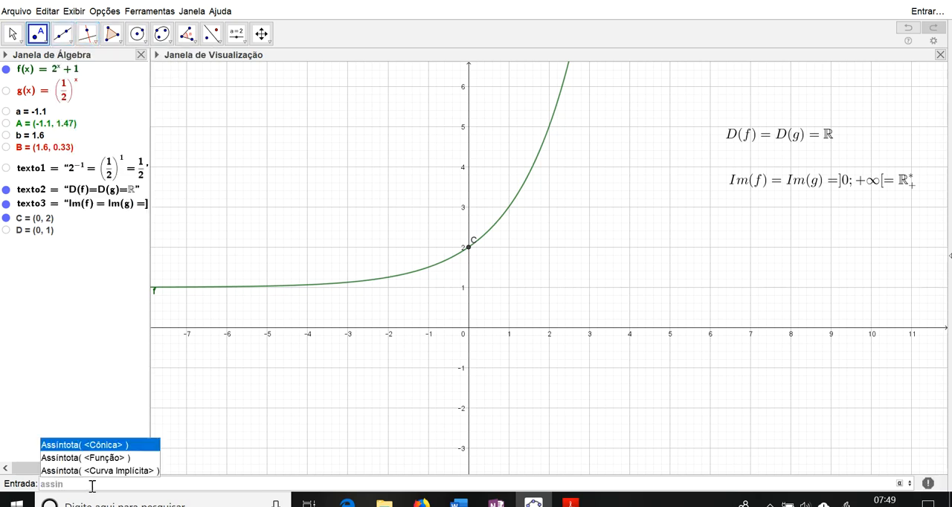
key(Down)
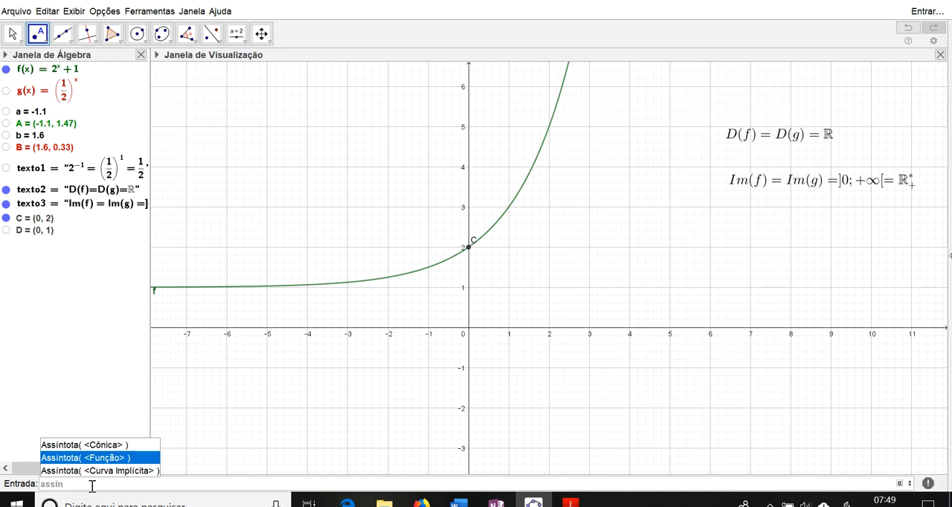
key(Return)
text(f)
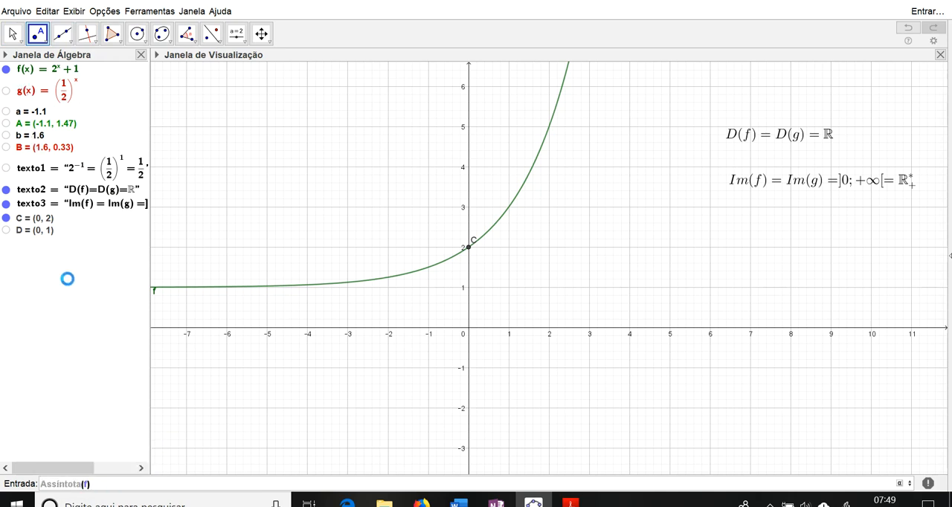
click(521, 341)
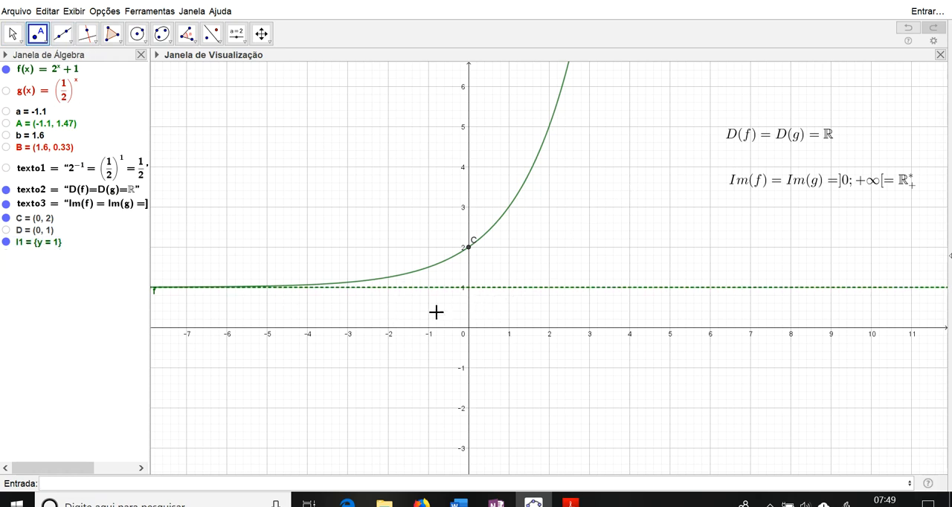
Step: Examine how the curve of f approaches its dashed asymptote and where it crosses the y-axis
scroll(382, 310, up, 3)
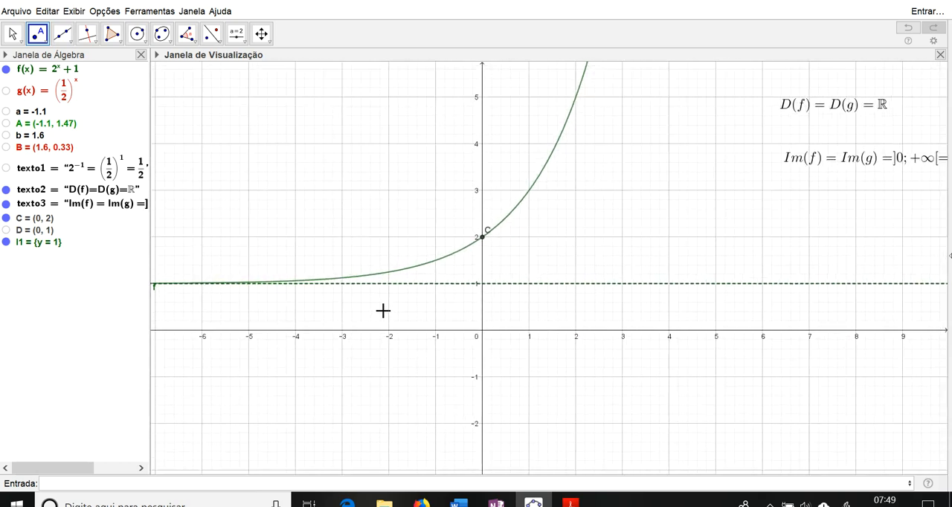
scroll(444, 310, up, 5)
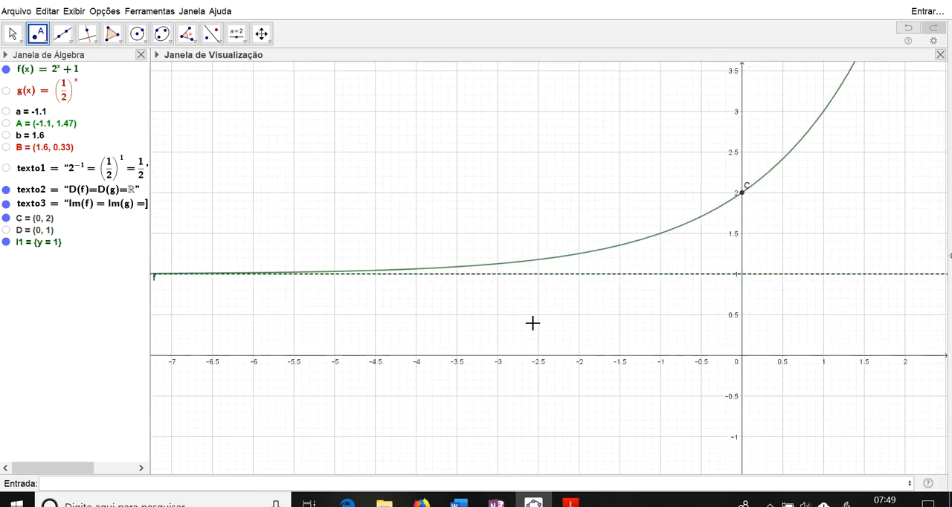
scroll(589, 311, down, 4)
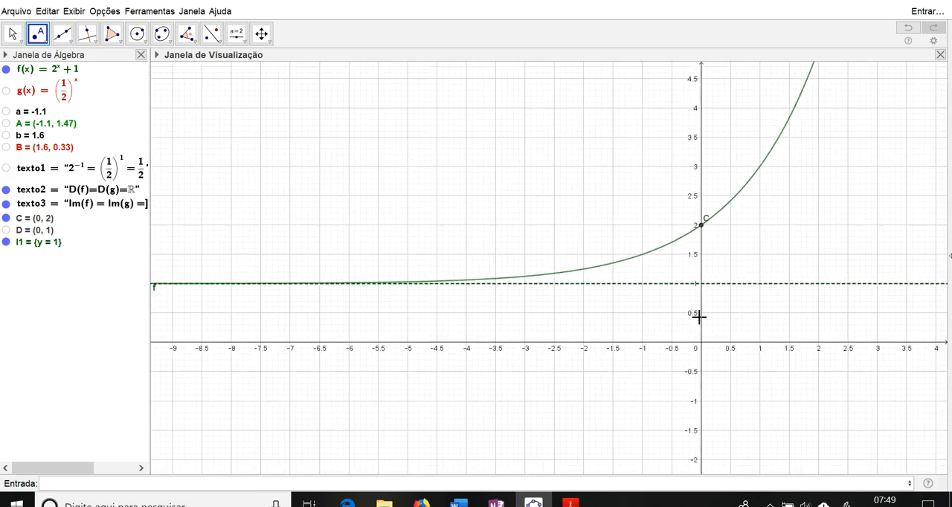
drag(863, 322, 582, 301)
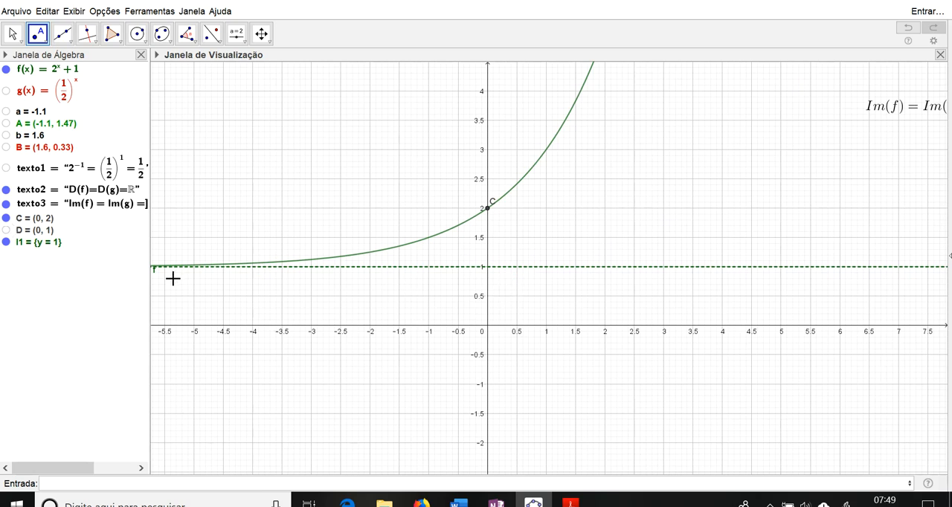
drag(548, 339, 578, 380)
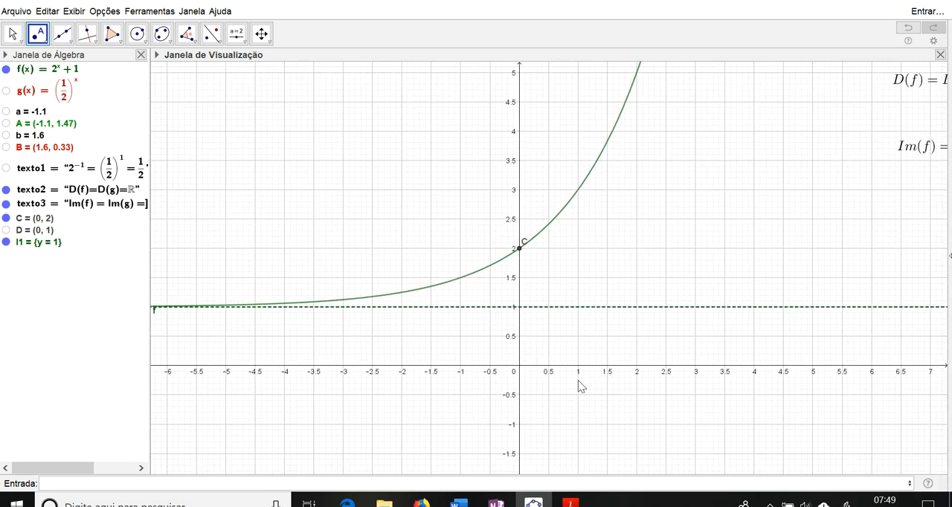
drag(515, 349, 462, 327)
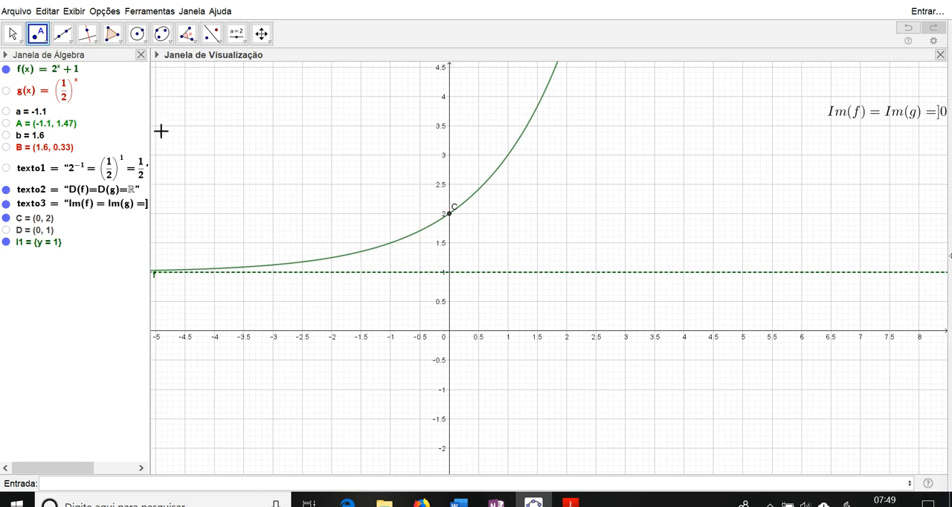
Step: Redefine f as f(x) = 2^x + 2 and accept the asymptote list's definition as Assíntota(f)
click(75, 71)
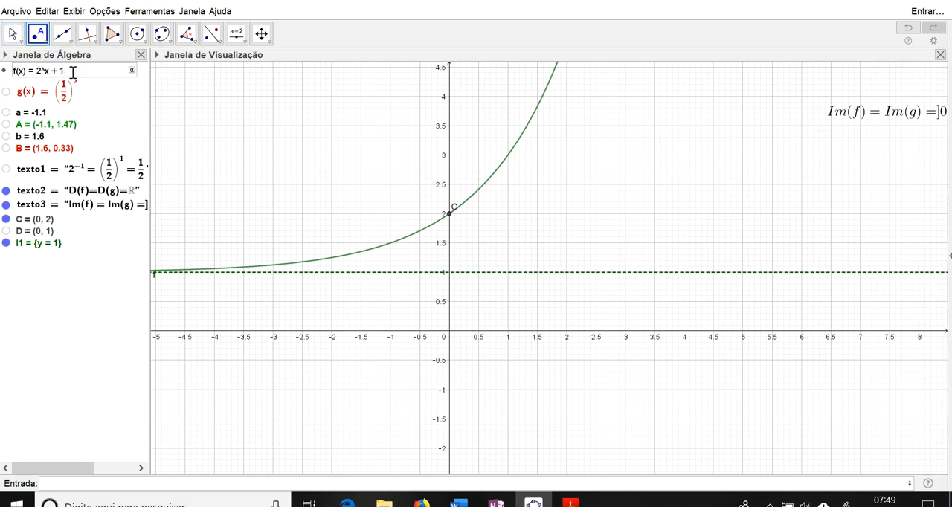
text(2)
key(Return)
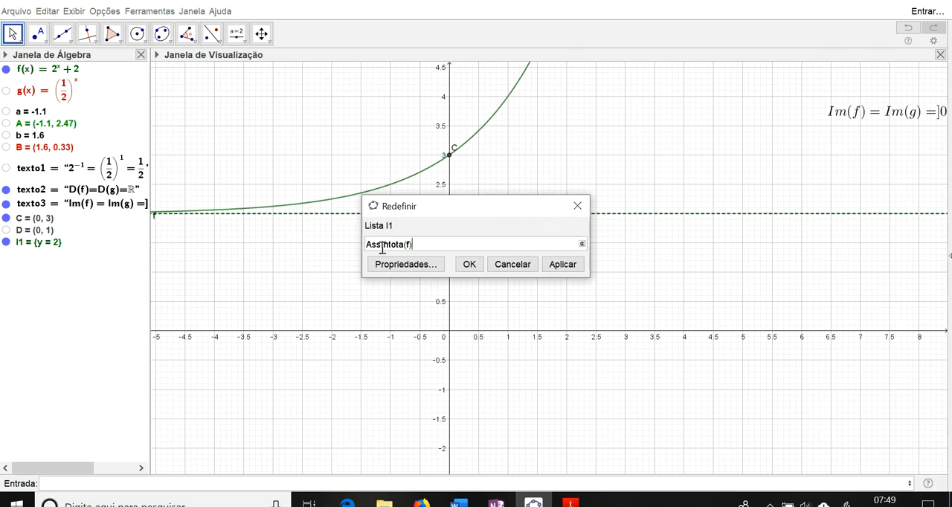
click(468, 267)
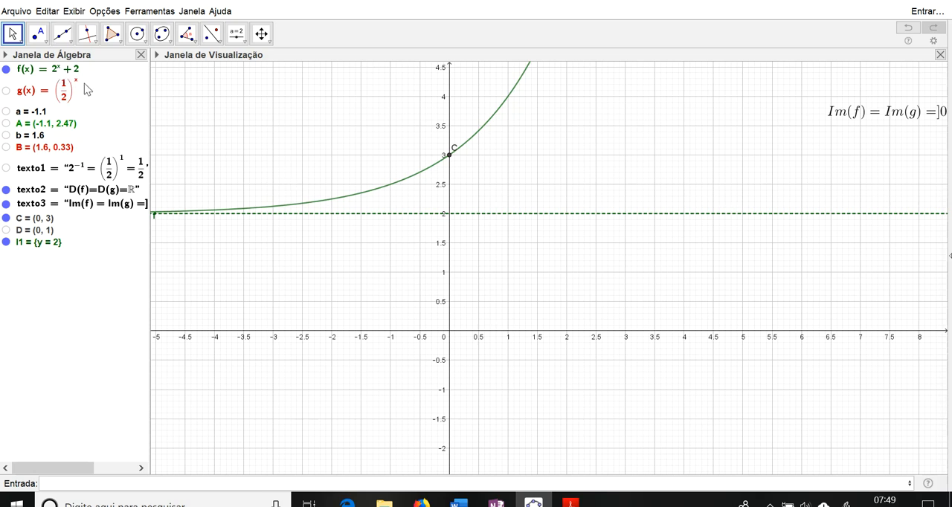
Step: Redefine the function f as f(x) = 2^x - 2 and view its shifted curve and asymptote
click(76, 73)
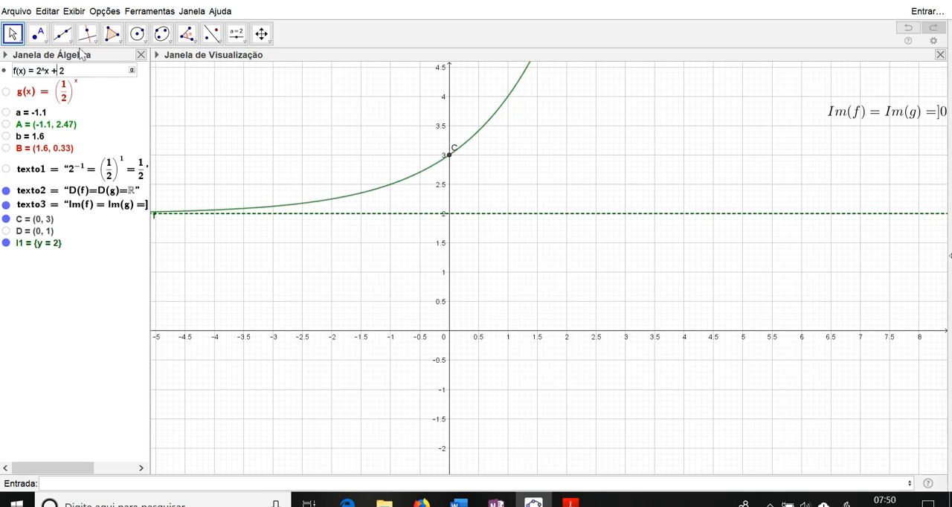
key(Return)
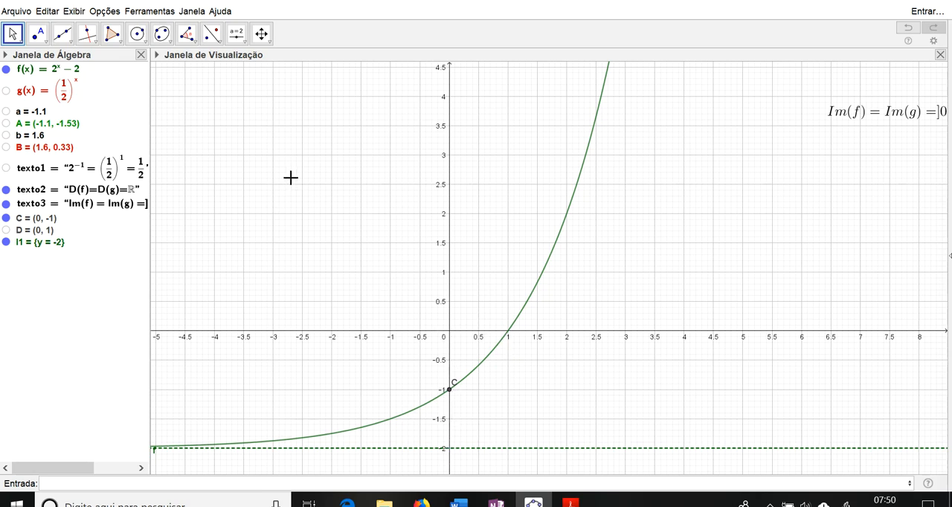
scroll(319, 243, down, 2)
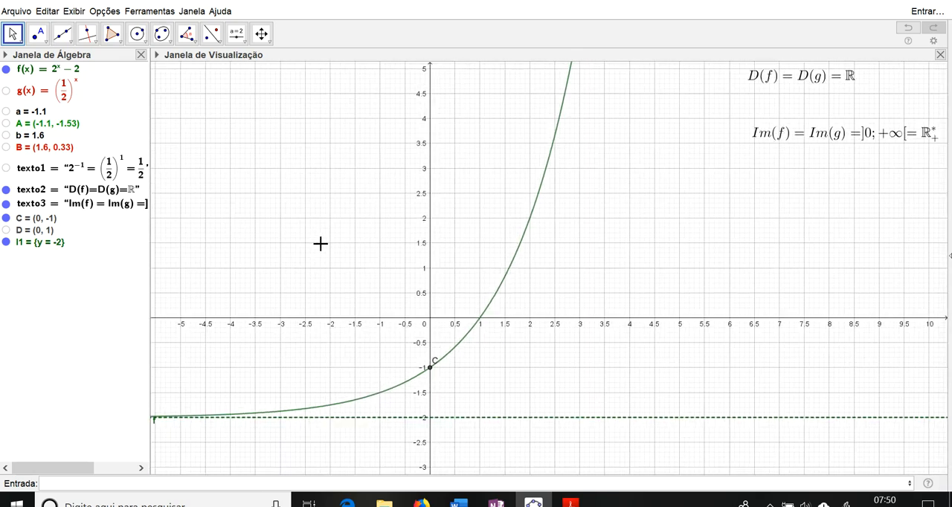
Step: Redefine g as g(x) = (1/2)^x + 3 and accept the asymptote list's definition as Assíntota(f)
scroll(320, 244, up, 1)
scroll(321, 244, down, 1)
drag(517, 350, 565, 302)
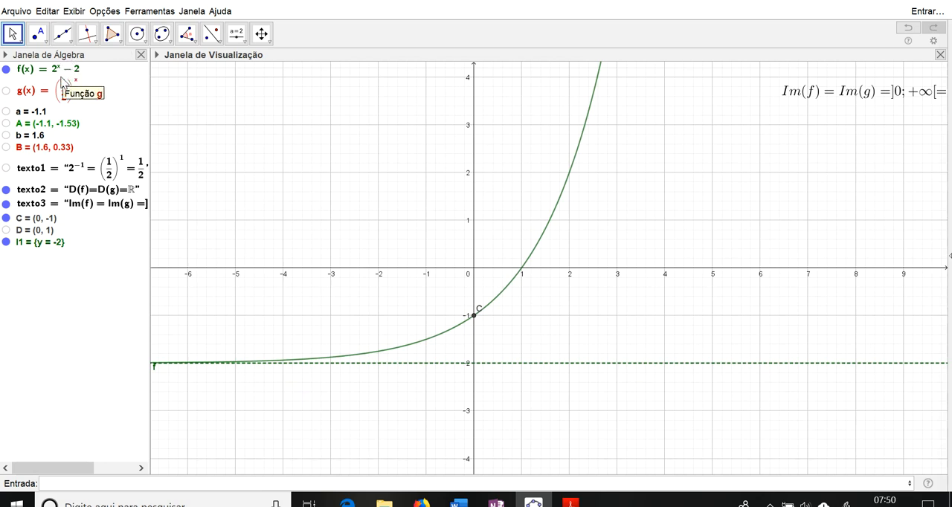
double_click(77, 102)
click(80, 85)
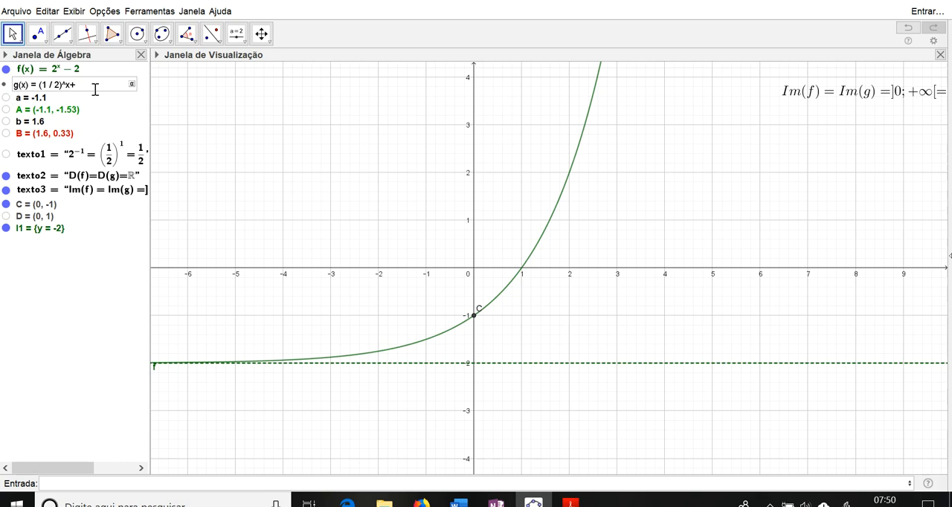
key(Return)
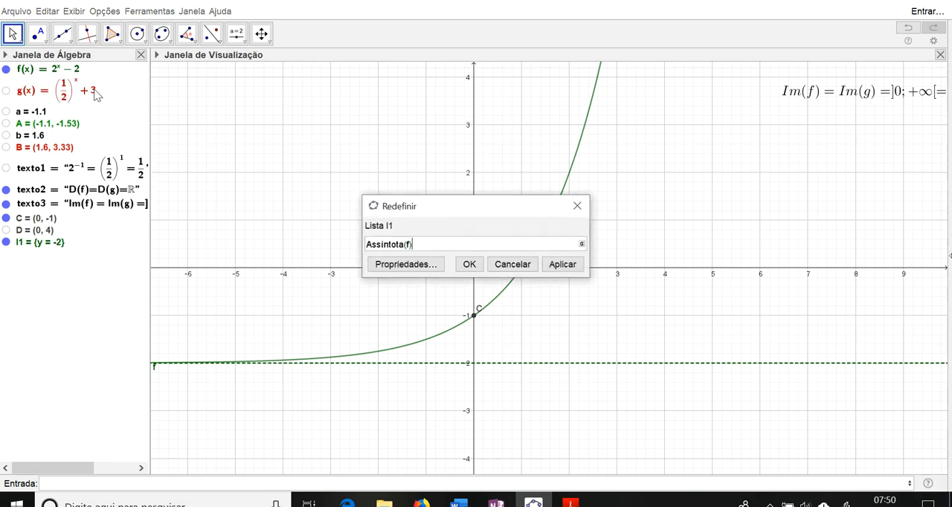
click(465, 267)
Step: Show the graph of g, examine the height its curve levels off at, and hide it again
click(6, 91)
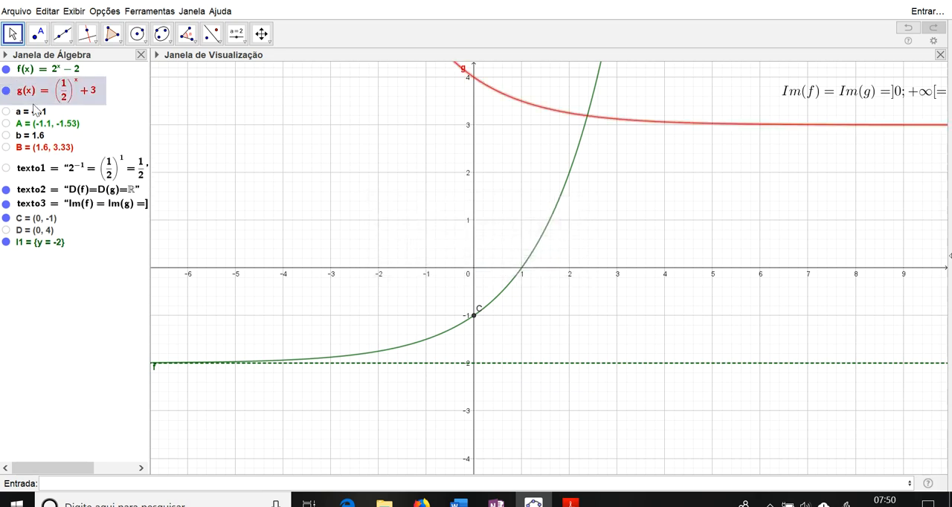
drag(528, 195, 536, 301)
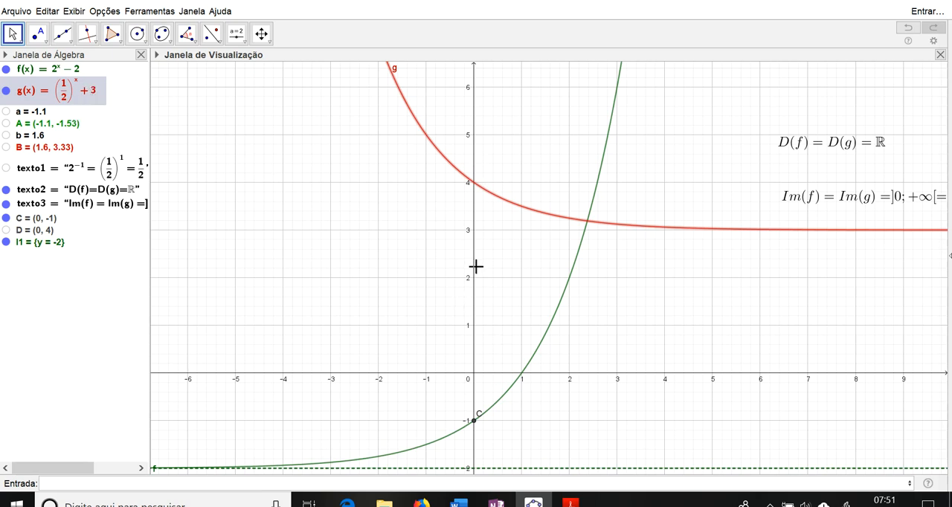
click(6, 90)
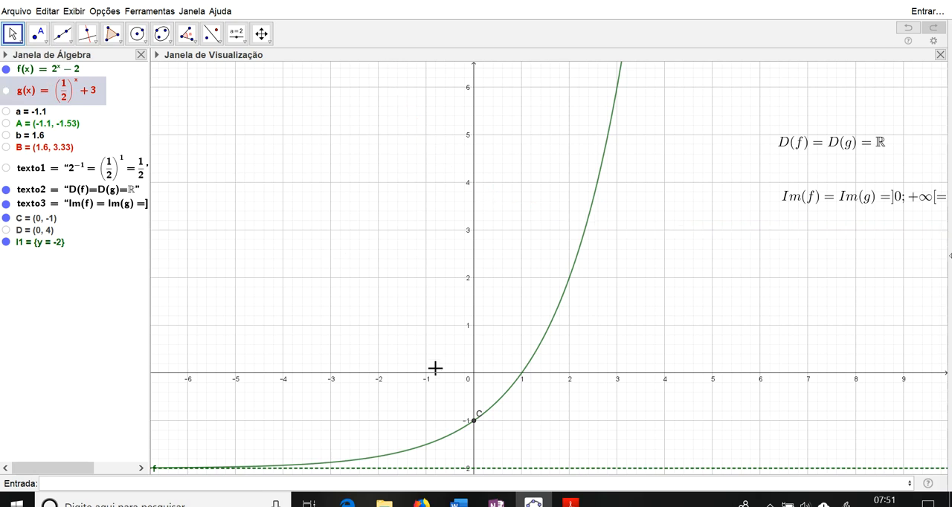
Step: Redefine the function f as f(x) = 3^x - 2, changing only its base
scroll(435, 368, up, 1)
scroll(436, 368, down, 2)
drag(463, 380, 463, 309)
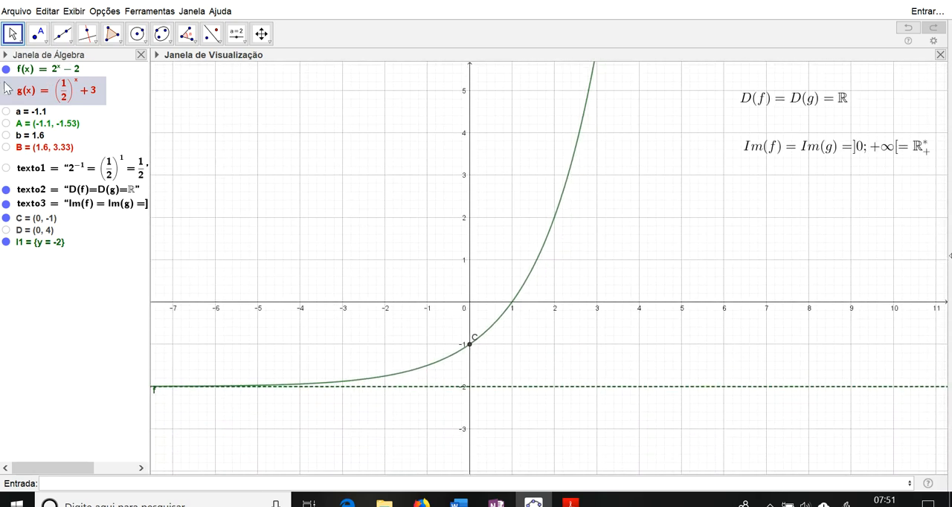
click(50, 70)
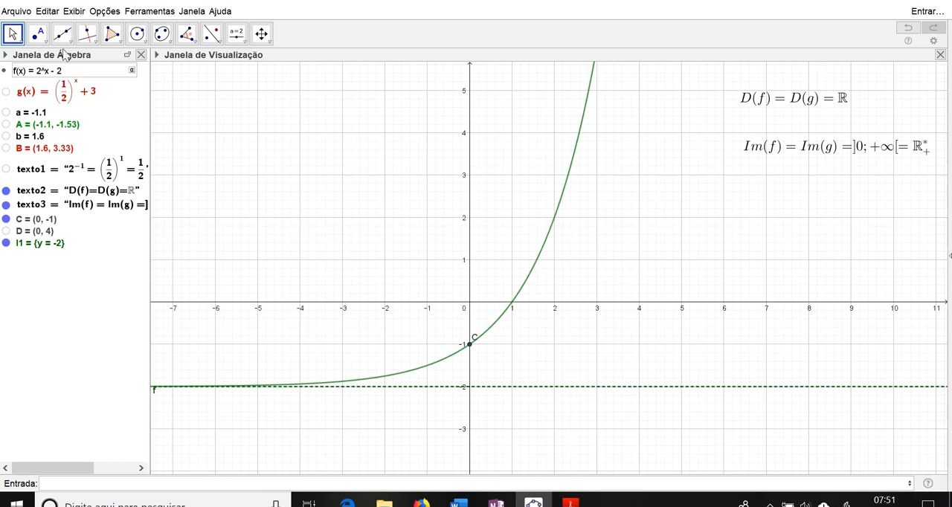
key(BackSpace)
text(3)
key(Return)
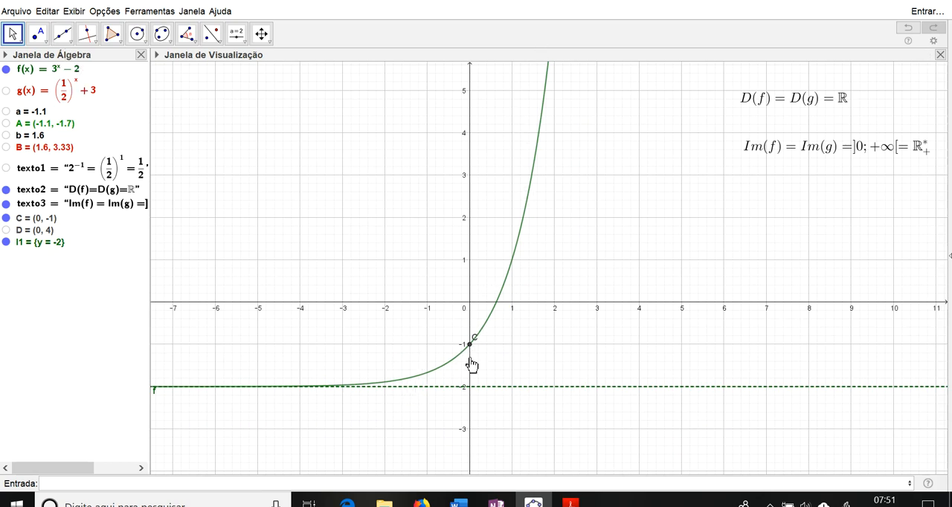
Step: Remove the subtracted constant from f so that it is defined as f(x) = 3^x
double_click(79, 69)
click(69, 72)
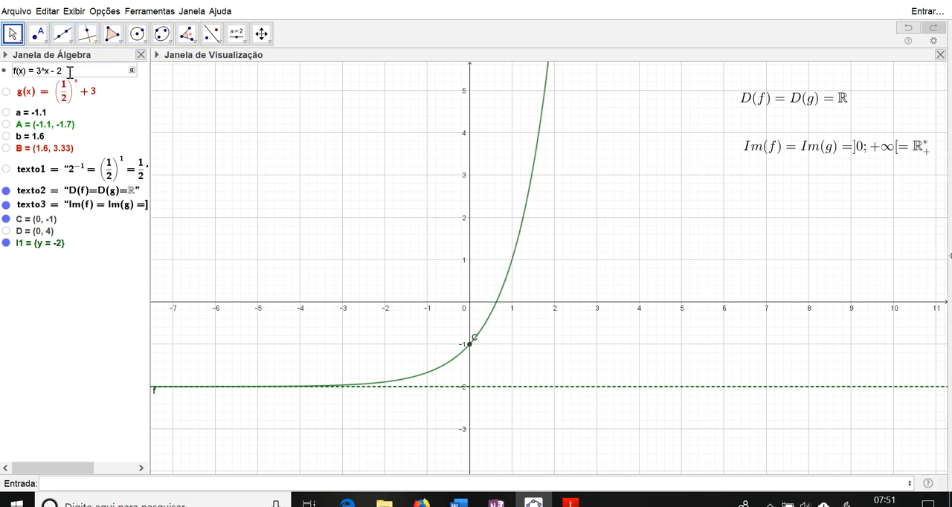
key(BackSpace)
key(BackSpace)
key(Return)
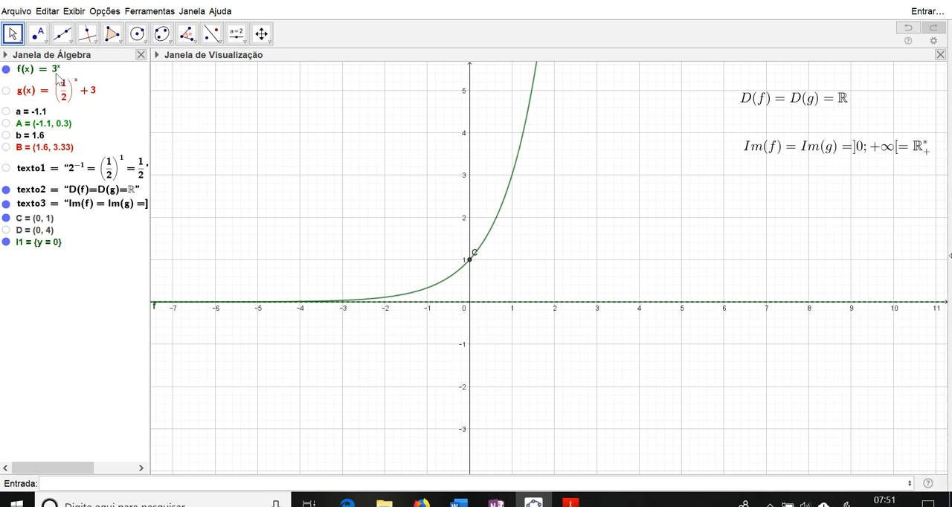
Step: Replace the base of f with the fraction 3/2, giving f(x) = (3/2)^x
click(60, 72)
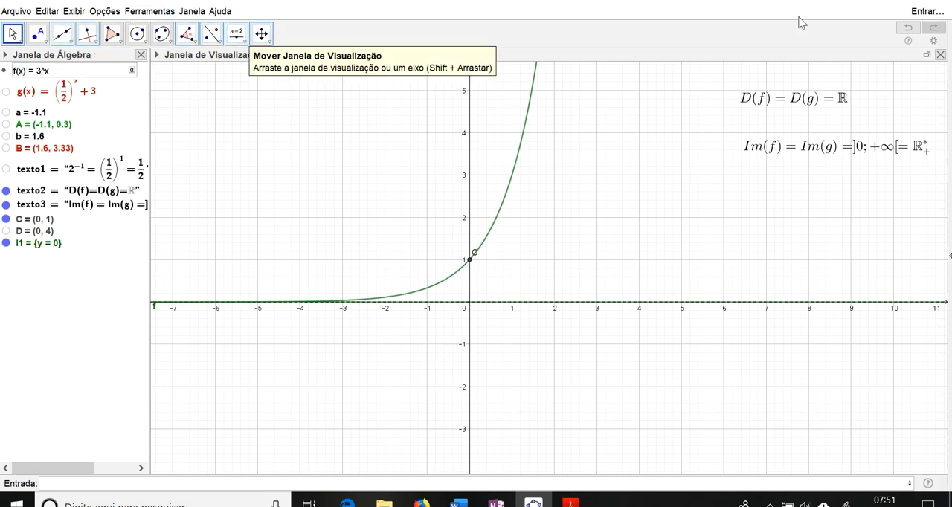
text((3/)
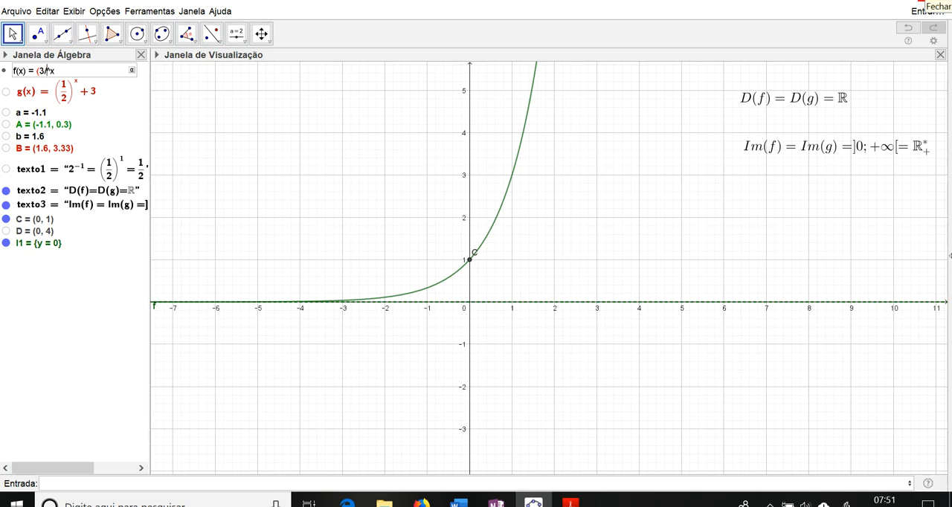
text(2))
key(Return)
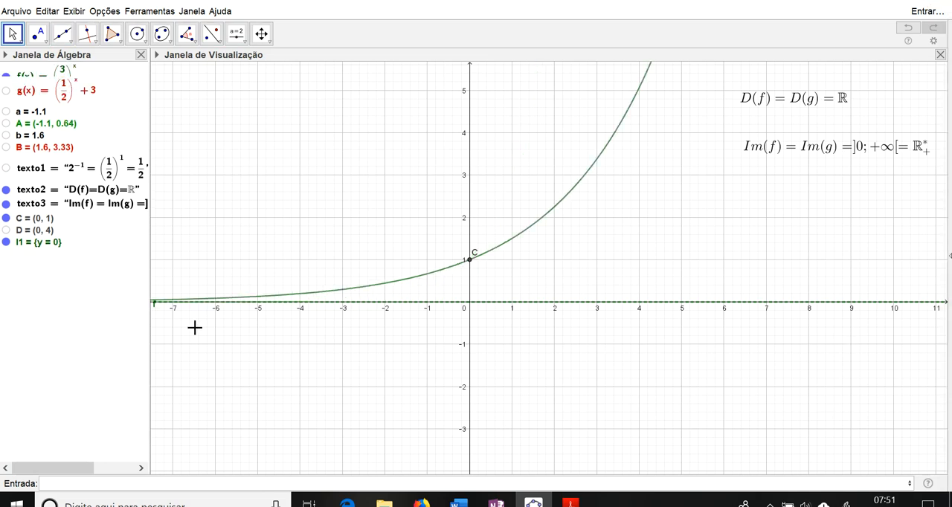
Step: Invert the base of f to 2/3, giving f(x) = (2/3)^x
double_click(55, 74)
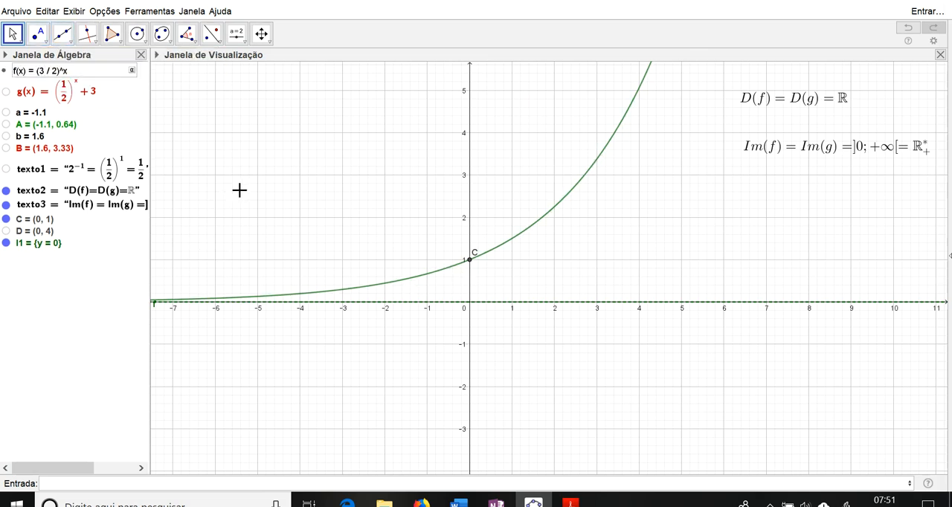
key(BackSpace)
key(BackSpace)
key(Return)
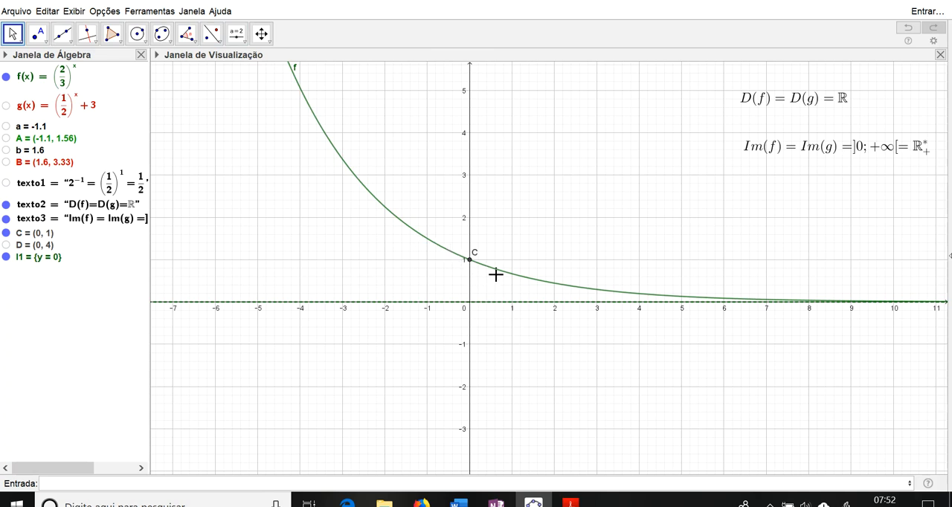
Step: Restore the base of f to 3/2, giving f(x) = (3/2)^x again
click(70, 80)
click(49, 71)
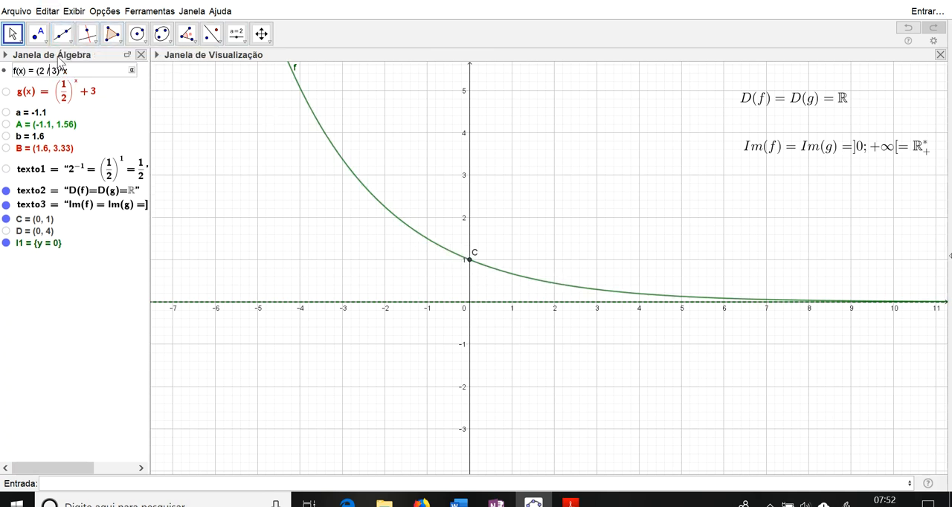
key(BackSpace)
key(BackSpace)
key(BackSpace)
key(Return)
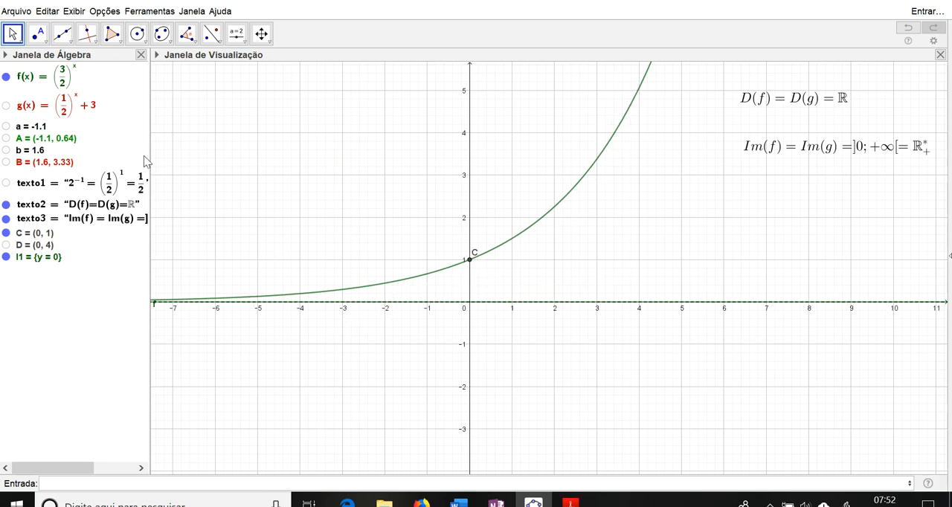
Step: Redefine f as f(x) = 1^x and dismiss the asymptote list's redefinition without changing it
click(65, 76)
click(65, 75)
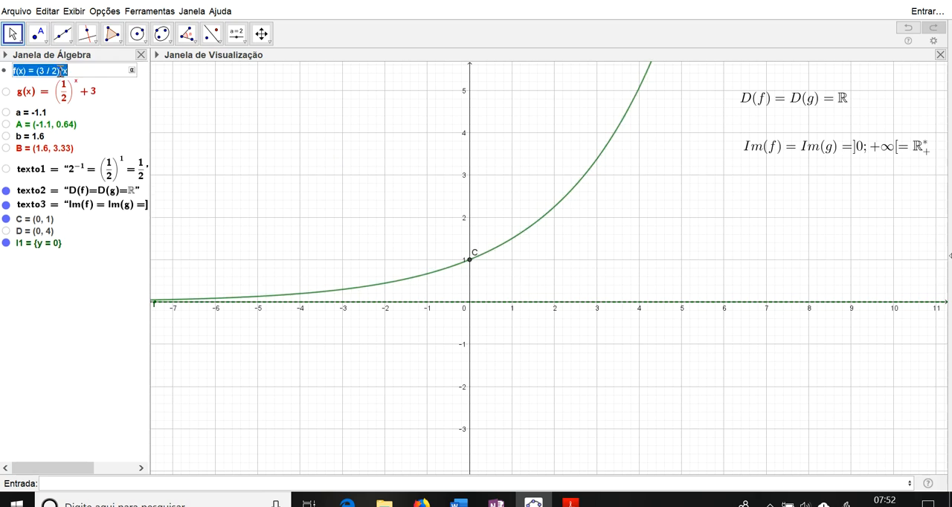
click(61, 70)
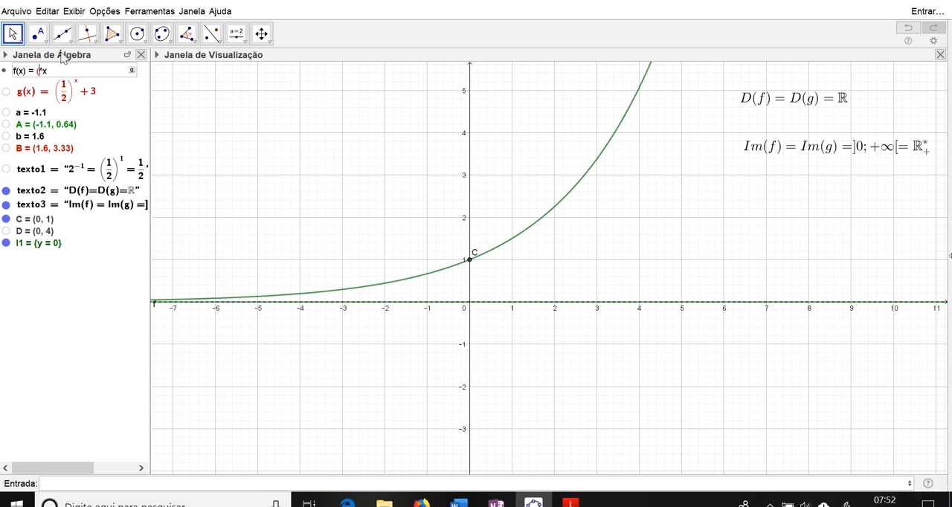
text(1)
key(Return)
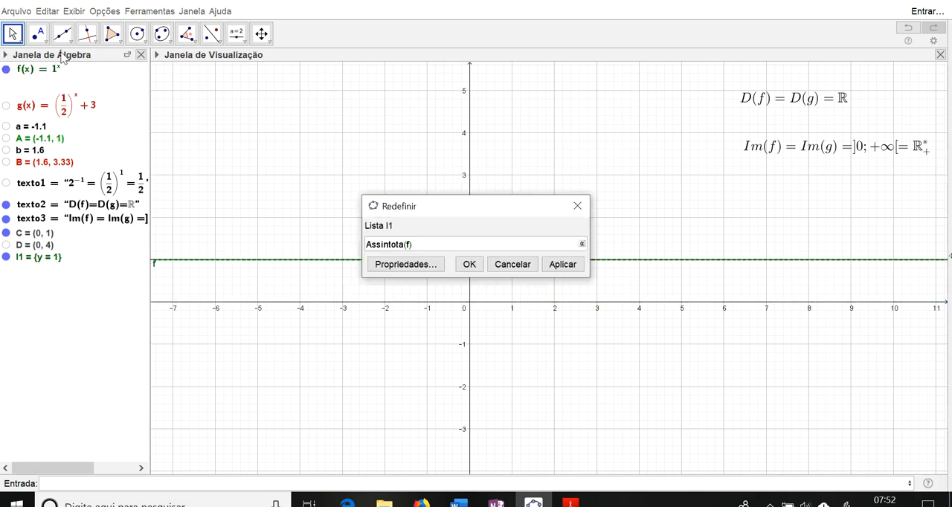
key(Escape)
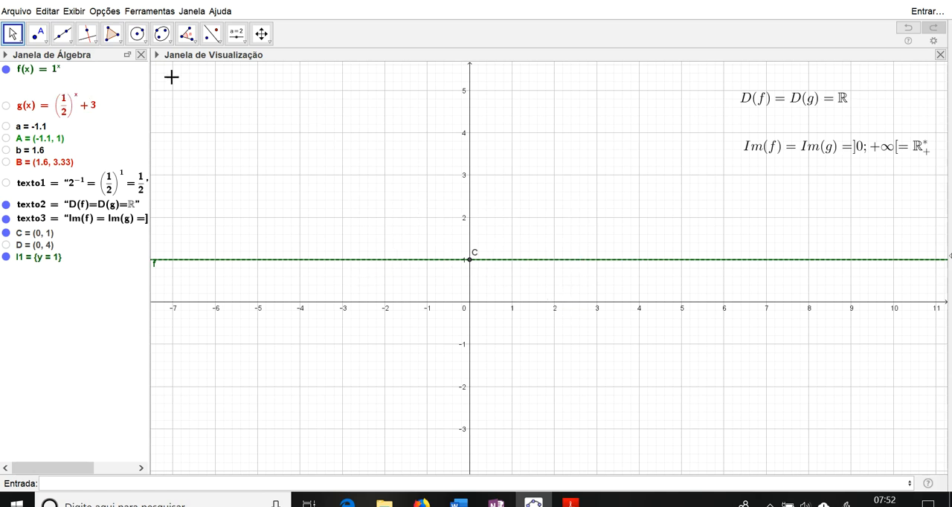
Step: Redefine f with a negative base as f(x) = (-1)^x
double_click(57, 68)
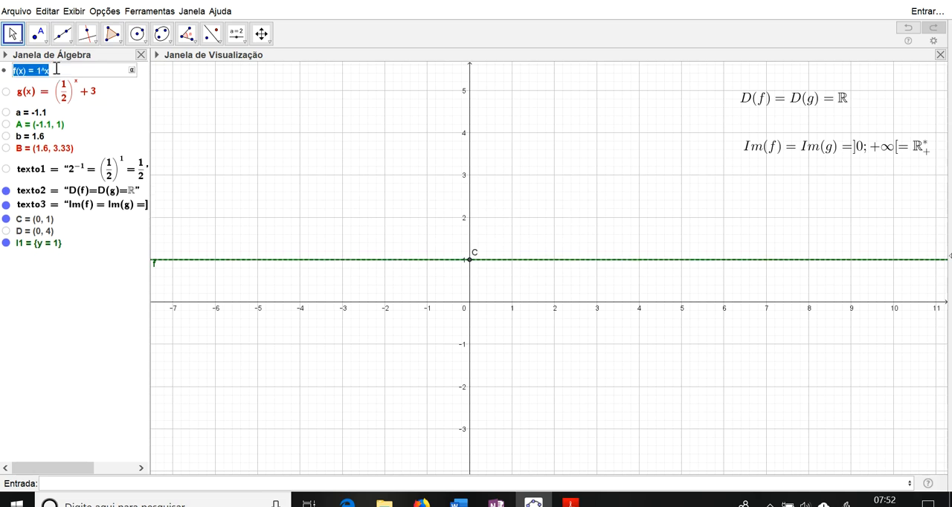
click(40, 71)
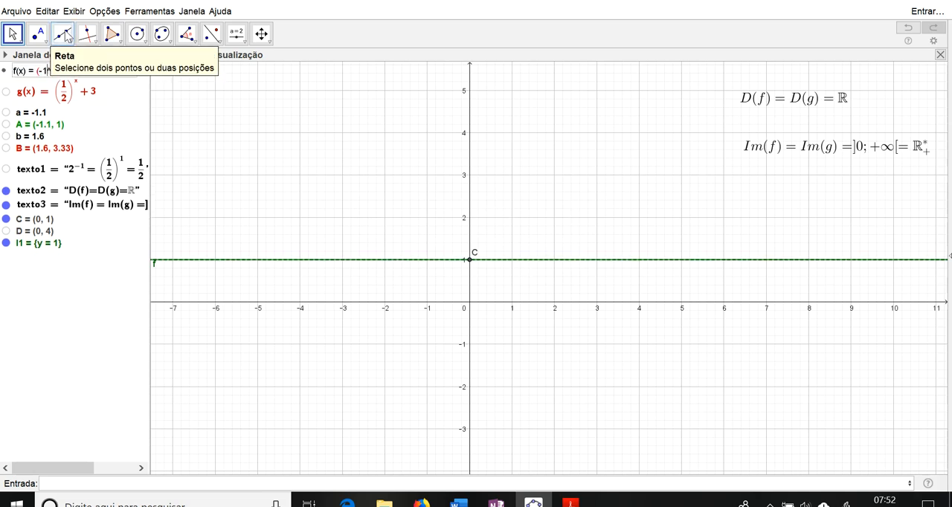
key(Return)
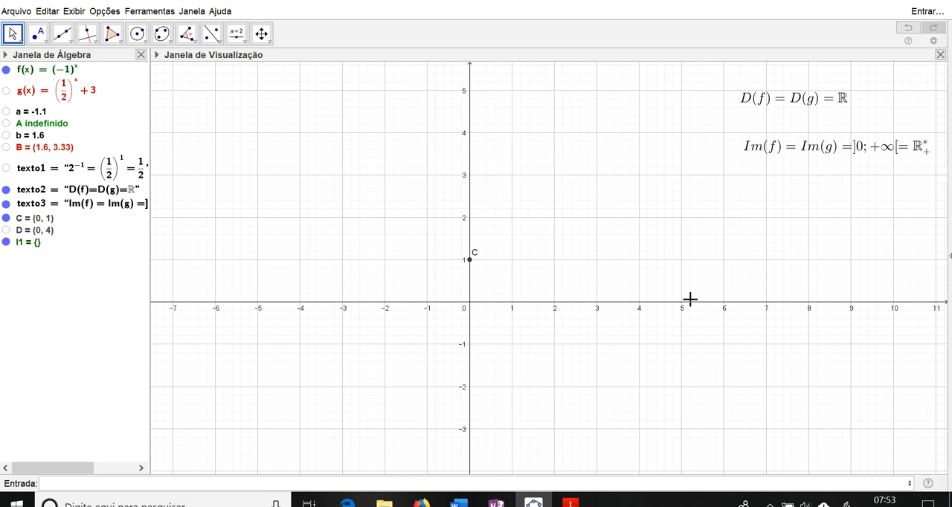
Step: Replace the negative base of f with 3, giving f(x) = 3^x
double_click(63, 69)
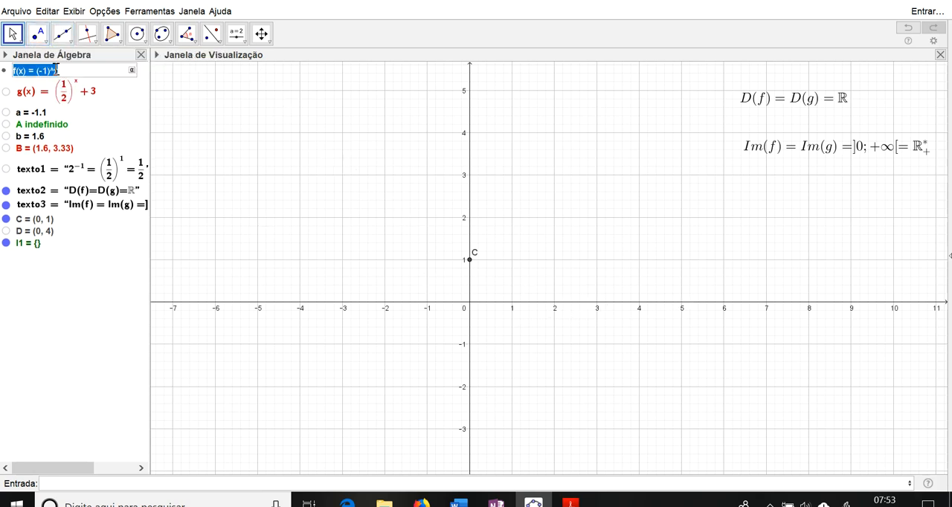
click(48, 70)
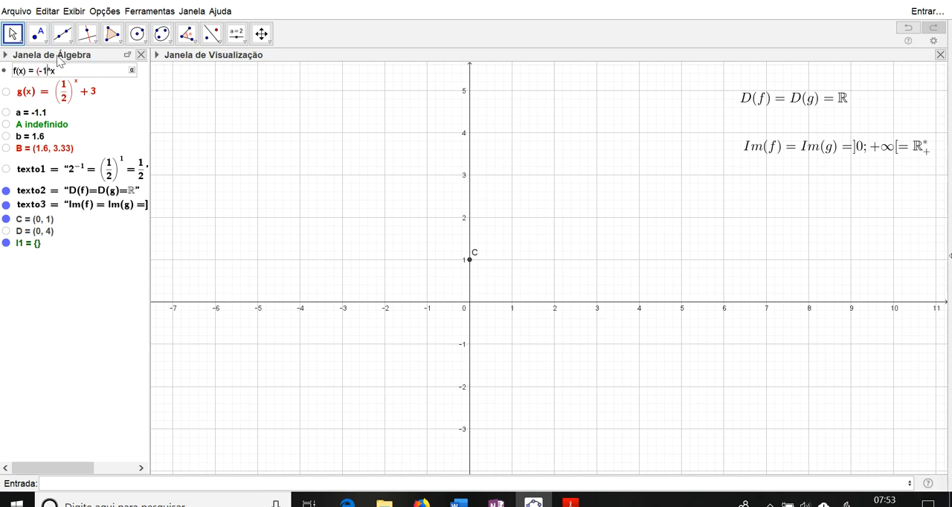
text(3)
key(Return)
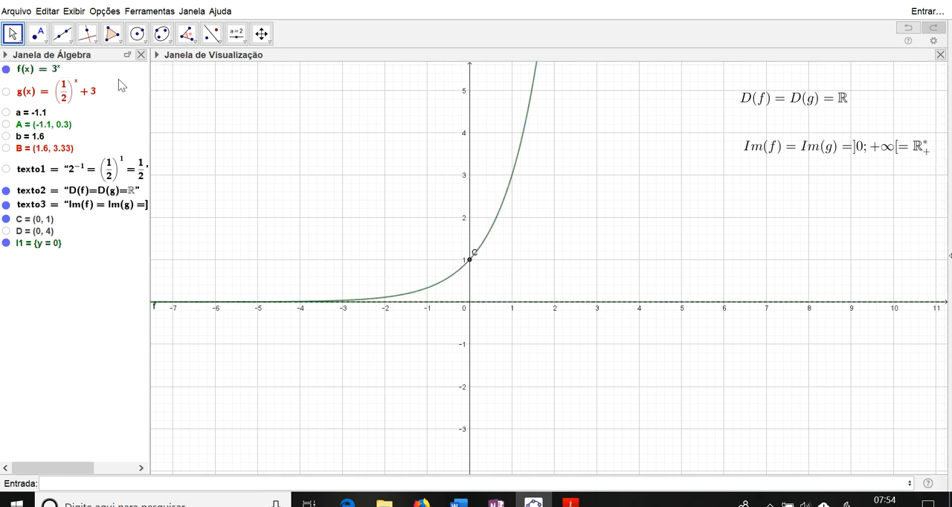
Step: Multiply the exponential in f by 2, giving f(x) = 2 * 3^x
double_click(52, 71)
click(38, 70)
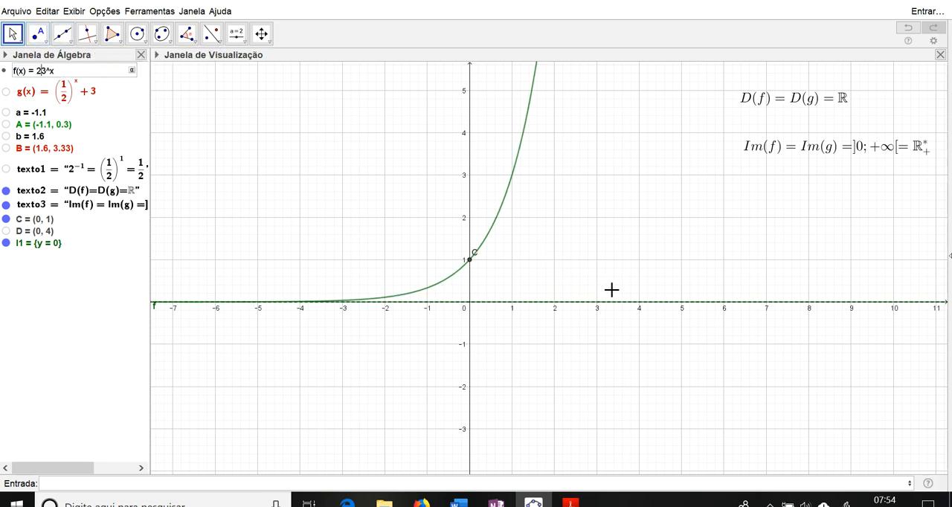
text(2*)
key(Return)
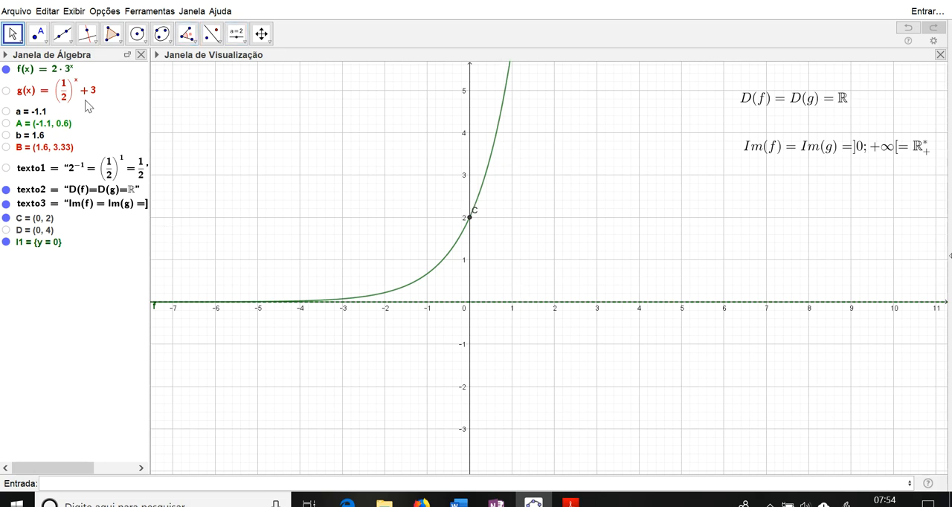
Step: Make the coefficient of f negative, giving f(x) = -2 * 3^x, and view the curve below the x-axis
click(57, 74)
click(52, 70)
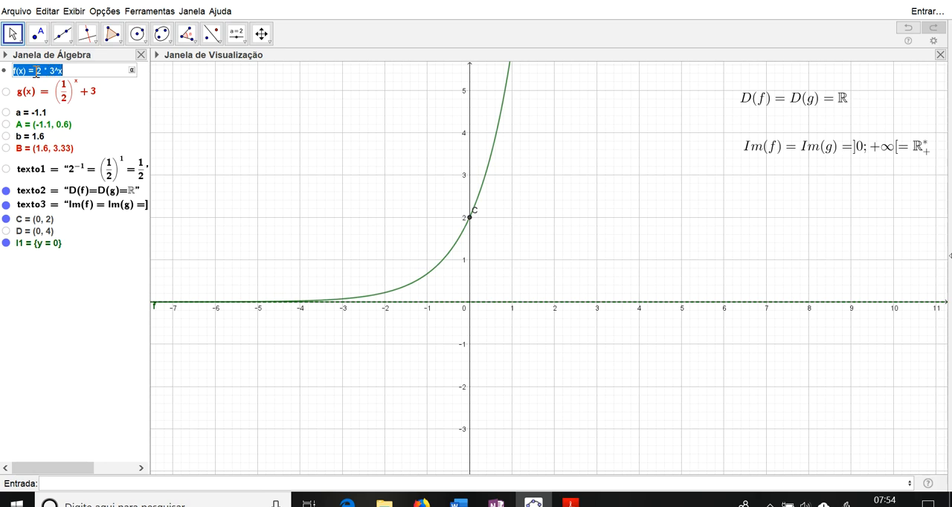
click(36, 72)
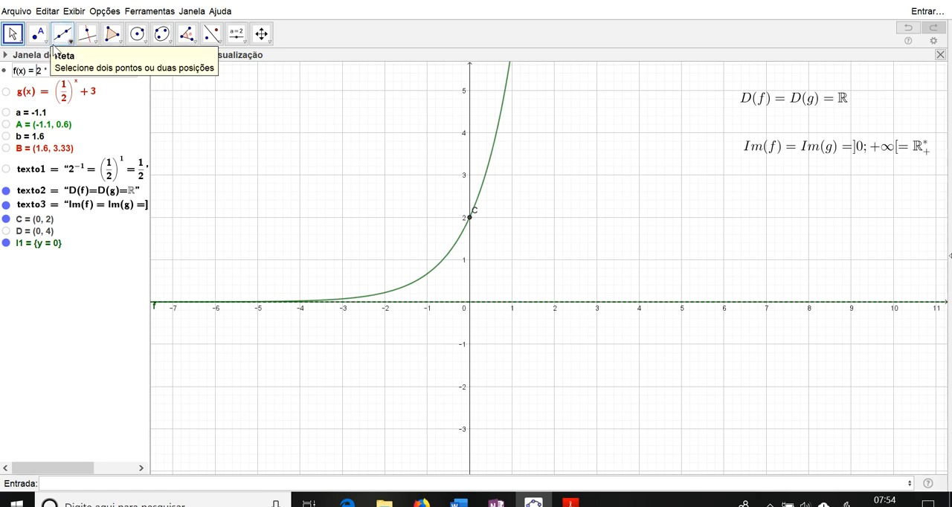
text(-)
key(Return)
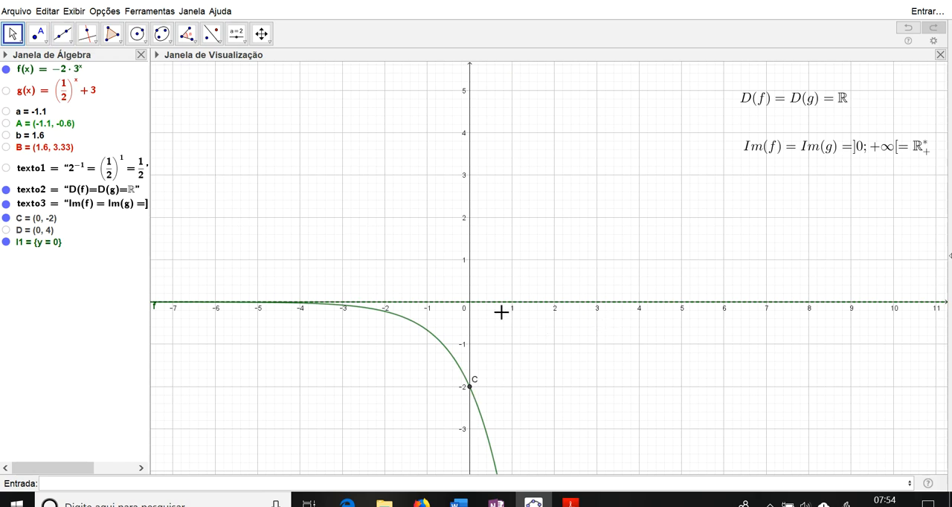
drag(553, 374, 559, 214)
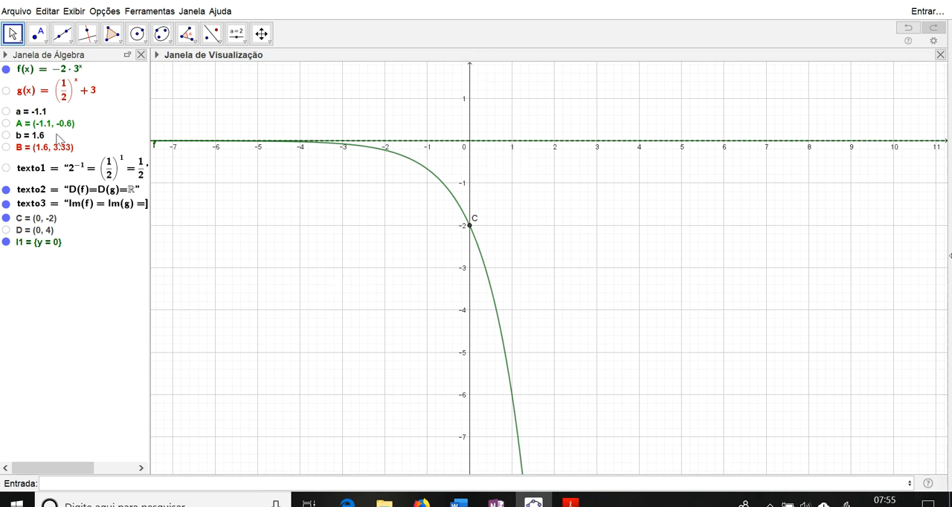
Step: Remove the coefficient -2 from f, giving f(x) = 3^x
double_click(77, 70)
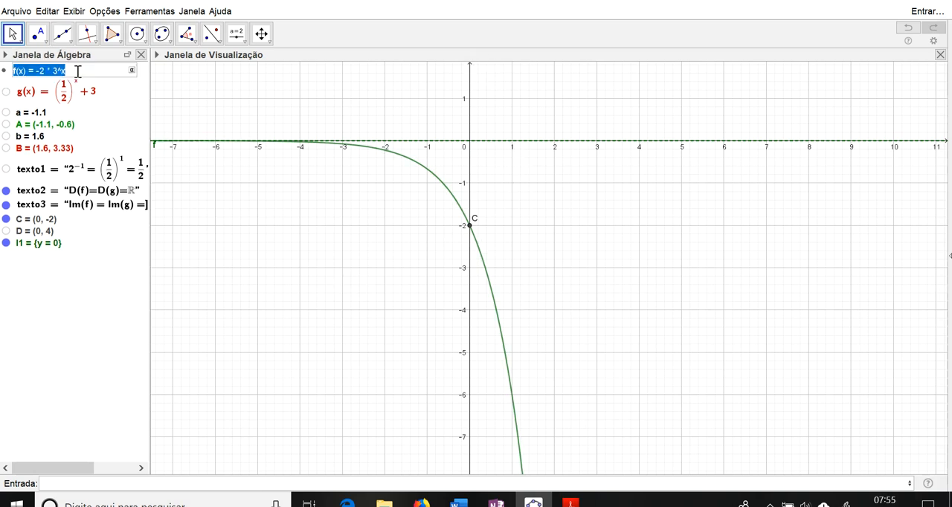
click(56, 70)
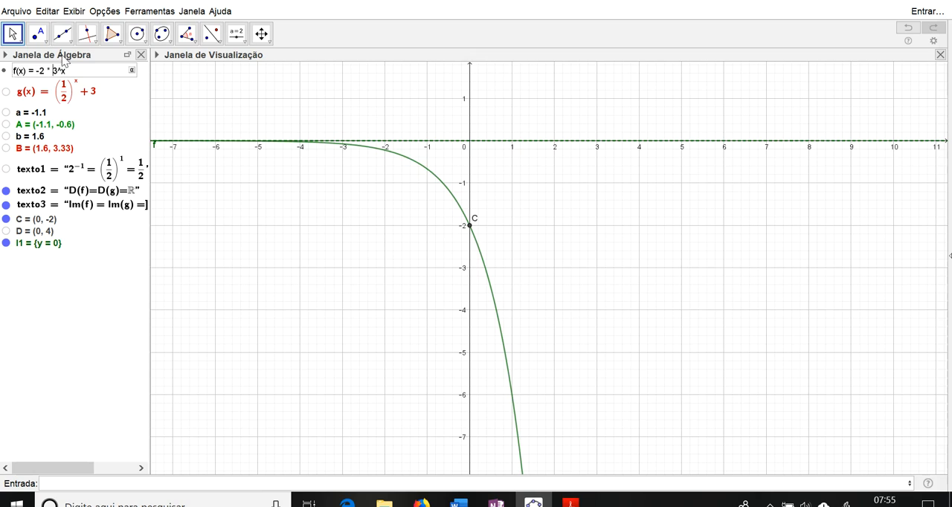
key(Return)
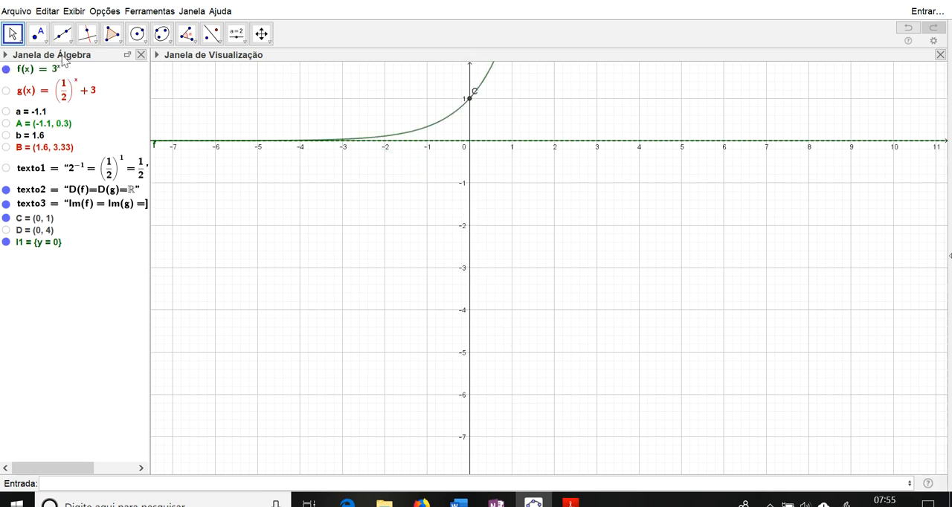
Step: Add 1 to the exponent of f, giving f(x) = 3^(x+1), and view its y-intercept
double_click(61, 69)
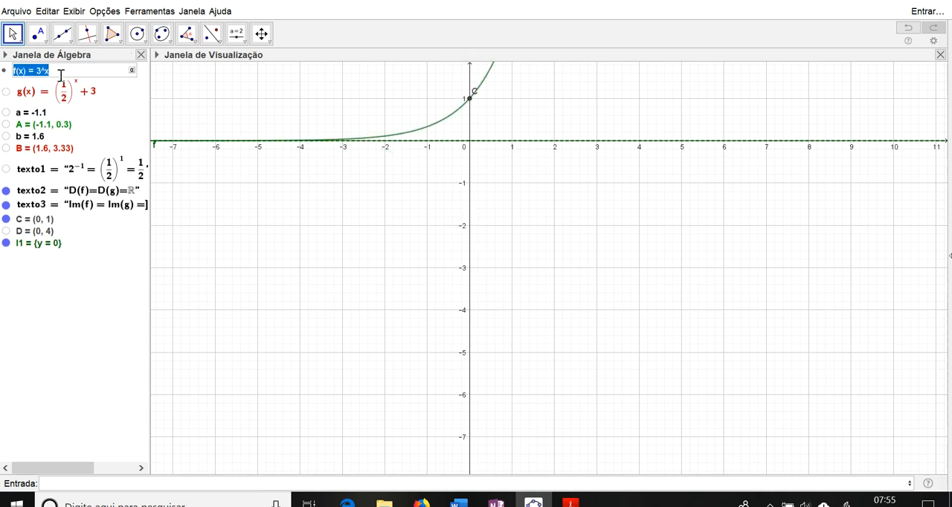
click(56, 71)
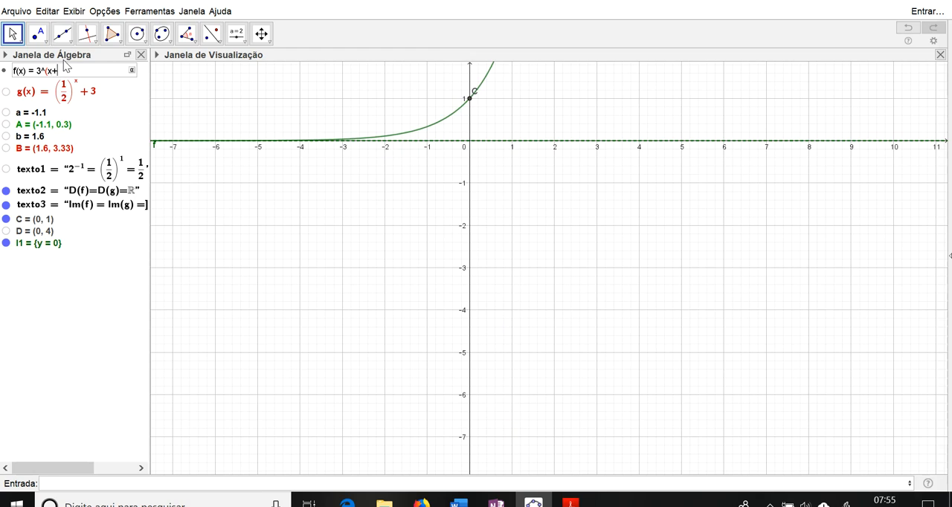
key(Return)
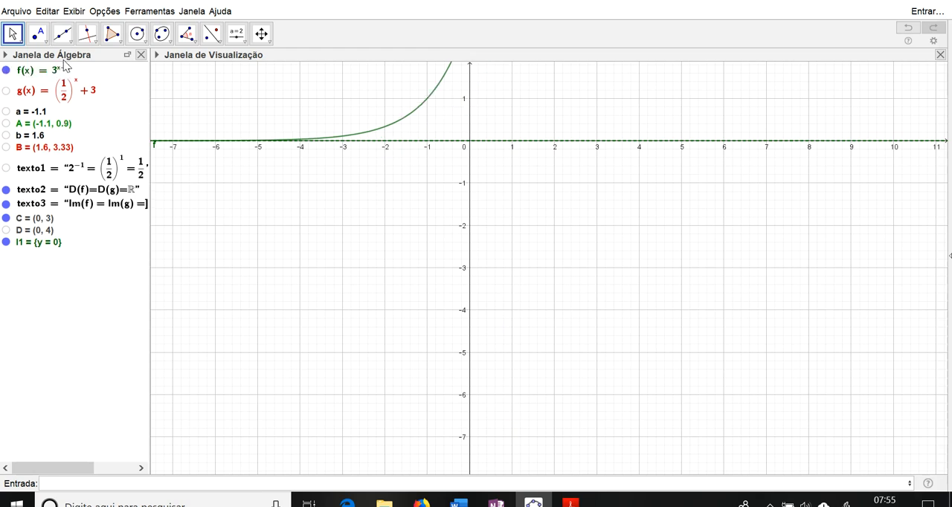
drag(491, 179, 498, 482)
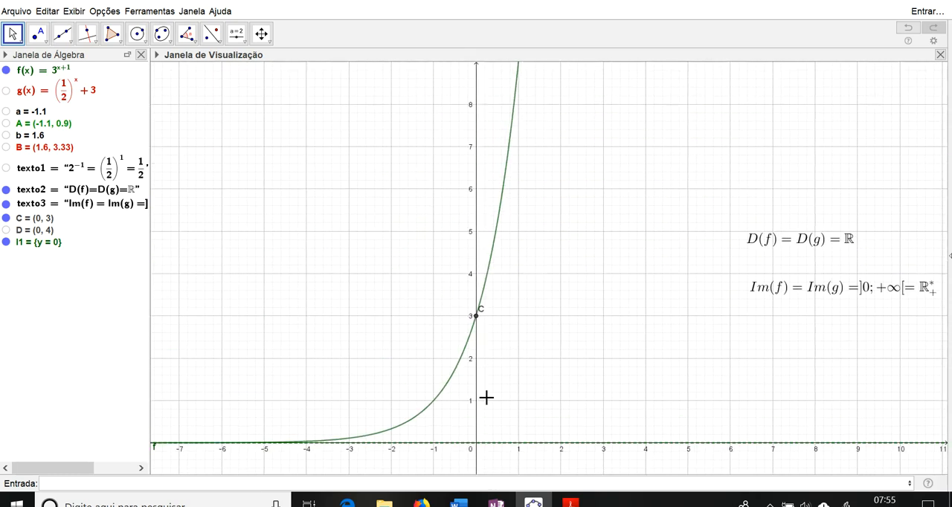
drag(488, 397, 489, 354)
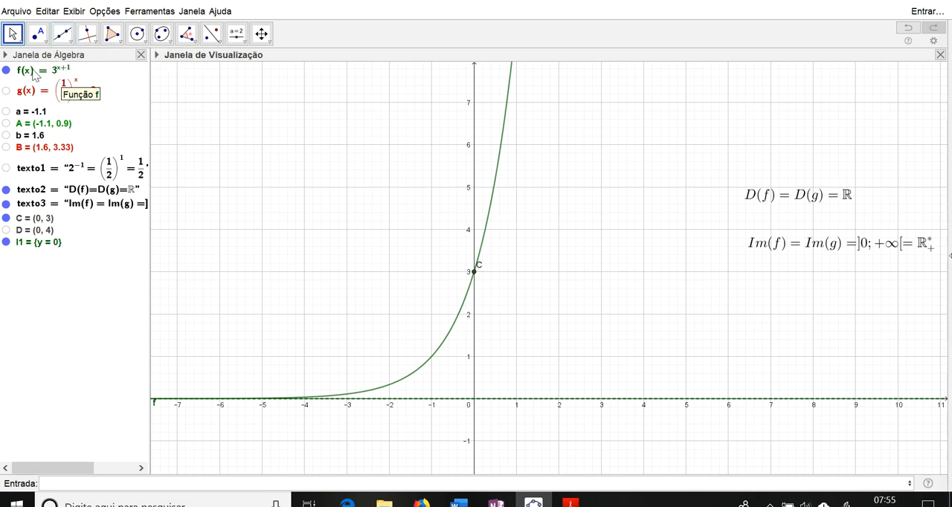
Step: Define a second function f_1(x) = 3^x to compare with the shifted curve of f
click(99, 484)
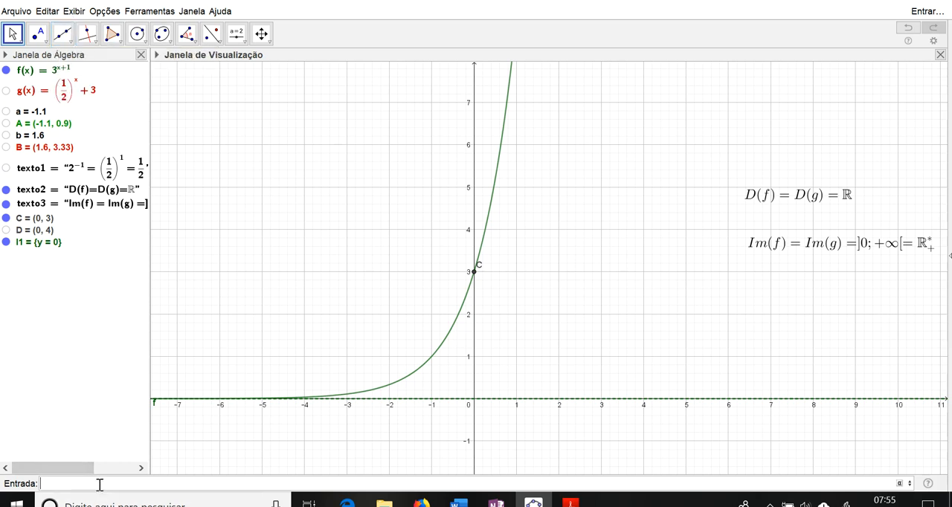
text(f_1(x)=3^x)
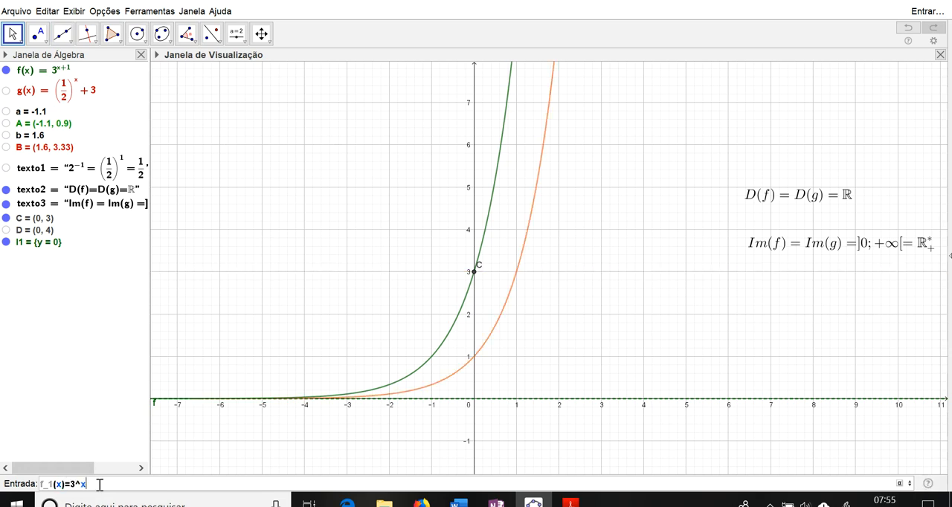
key(Return)
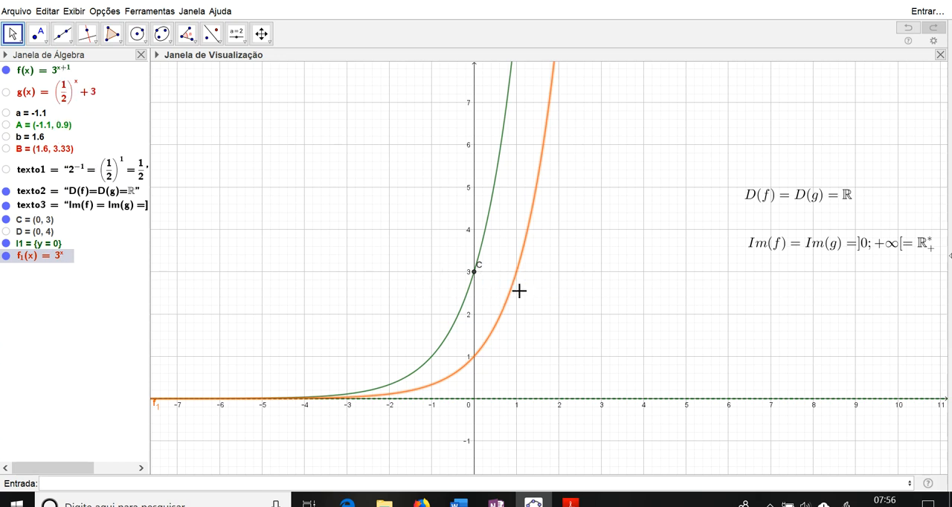
Step: Replace the added 1 in the exponent of f with a subtracted 1, giving f(x) = 3^(x-1)
drag(474, 292, 632, 290)
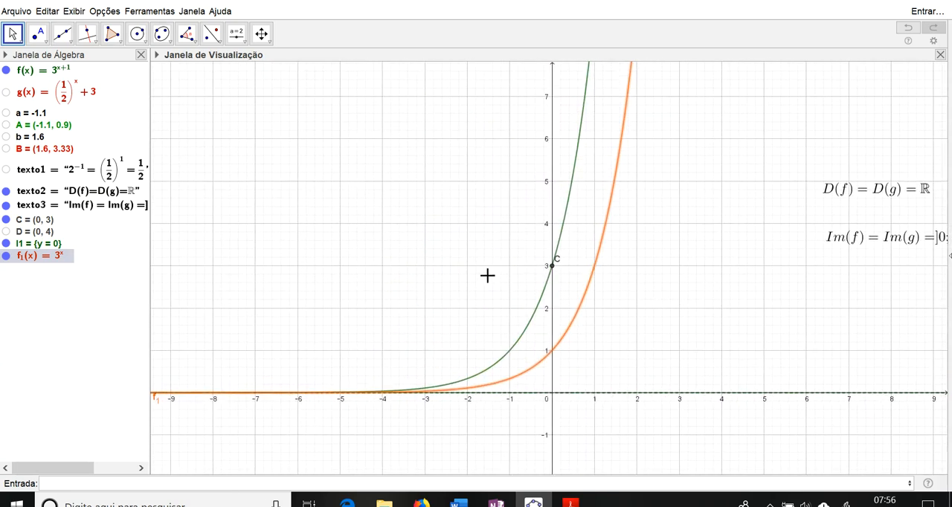
double_click(65, 71)
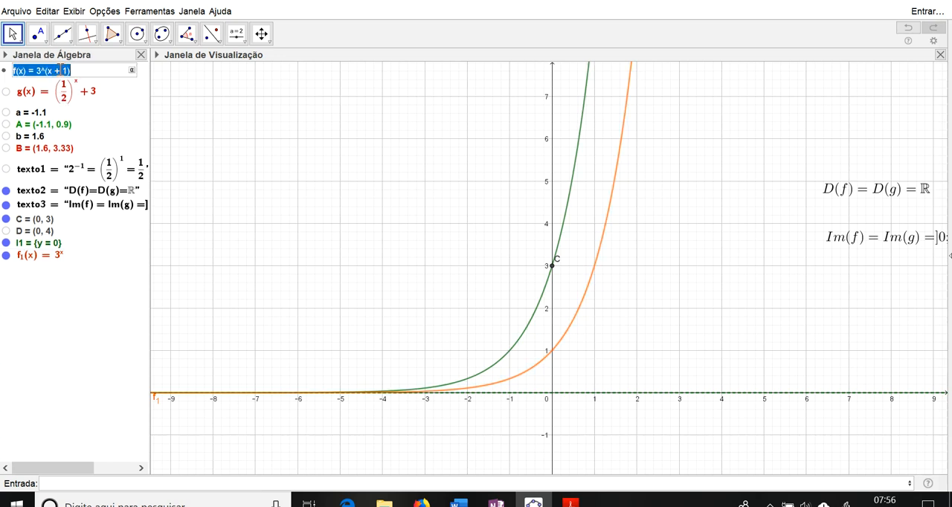
click(60, 70)
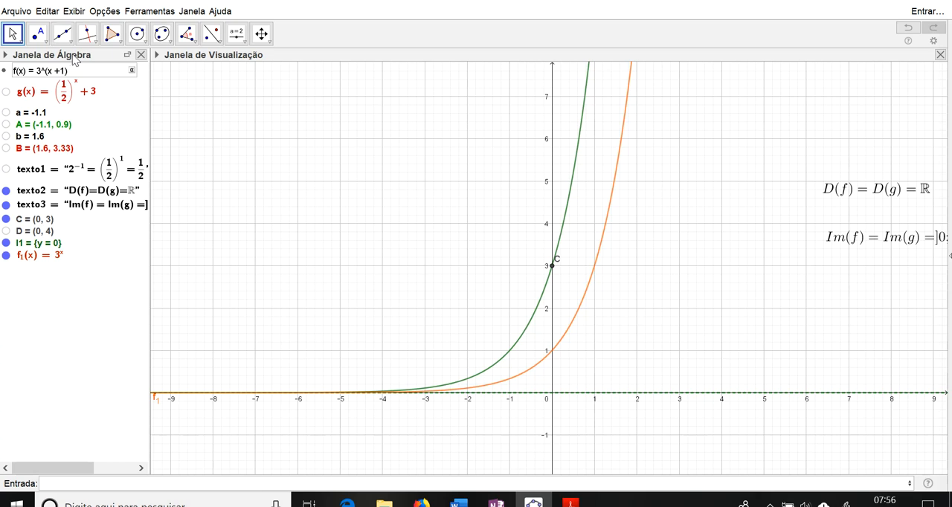
key(Return)
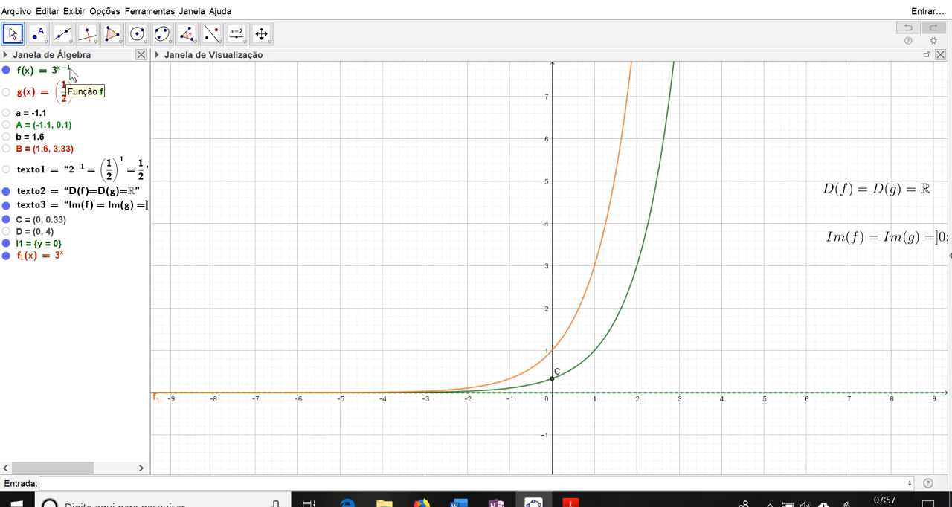
Step: Change the exponent of f to 2x, giving f(x) = 3^(2x), and compare its curve with that of f_1
double_click(71, 72)
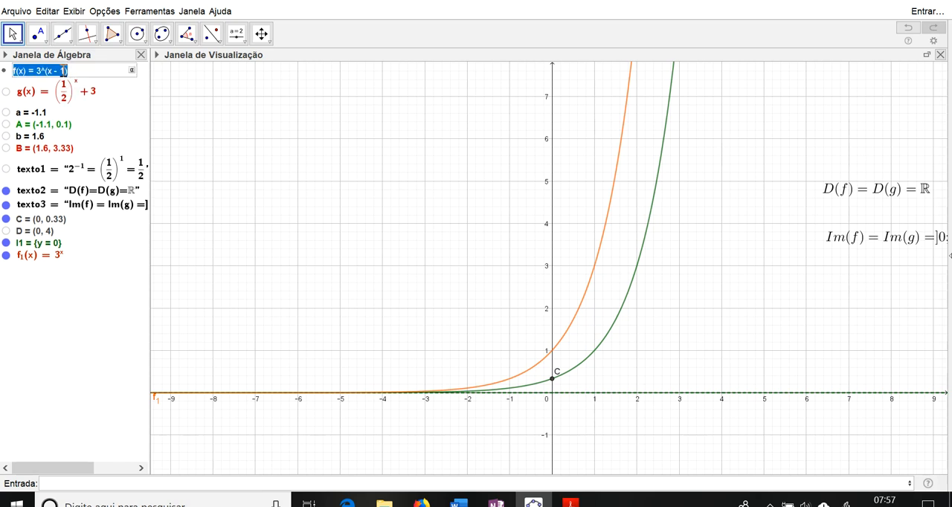
click(49, 71)
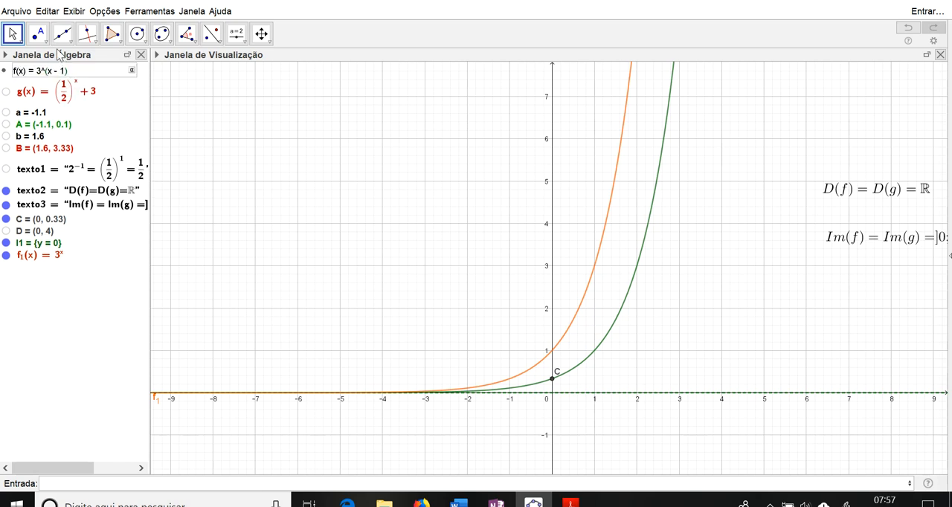
text(2)
key(Return)
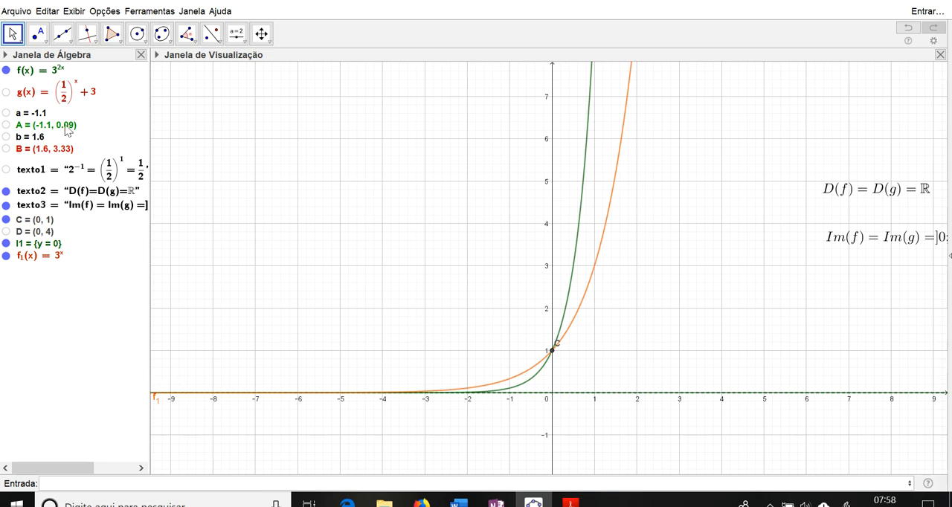
drag(777, 264, 611, 231)
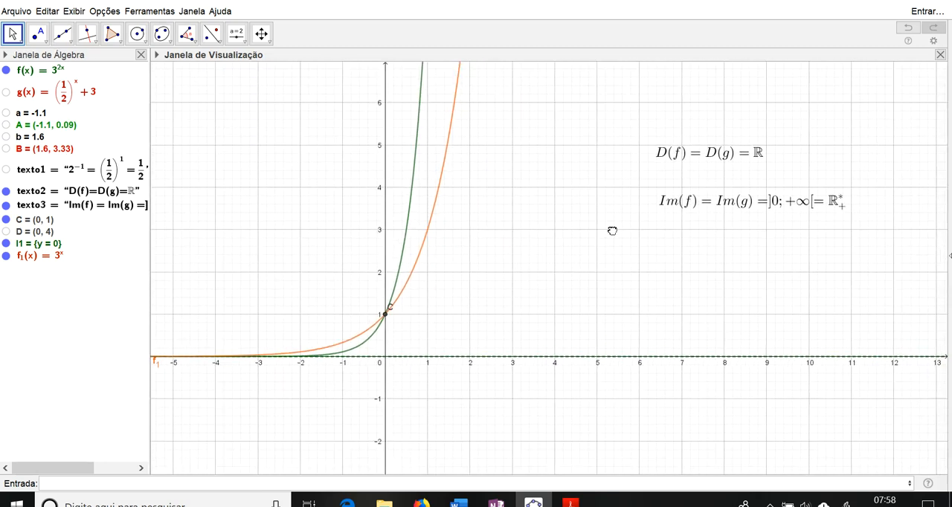
drag(465, 303, 518, 282)
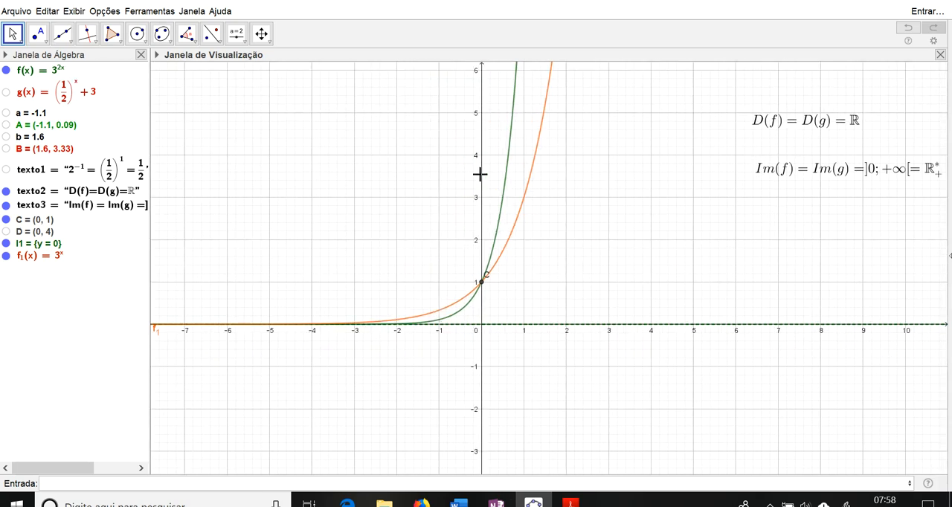
drag(843, 220, 795, 225)
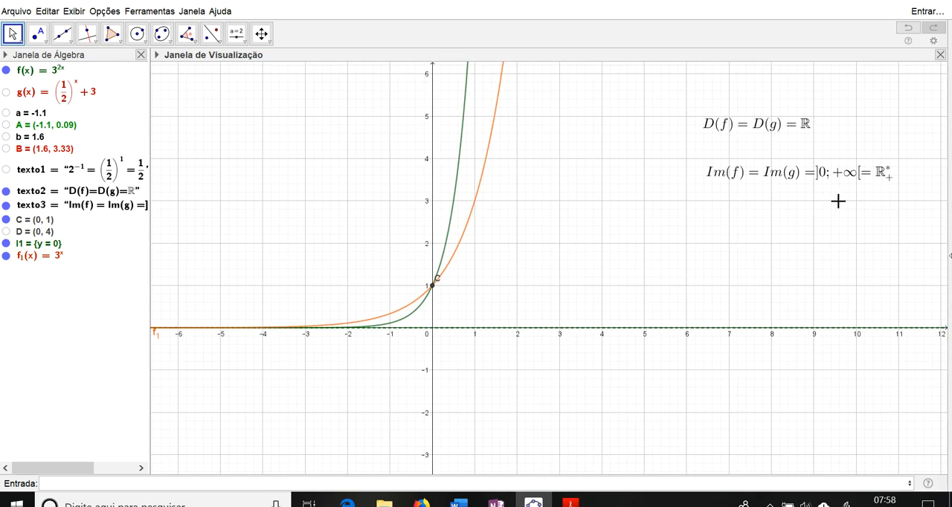